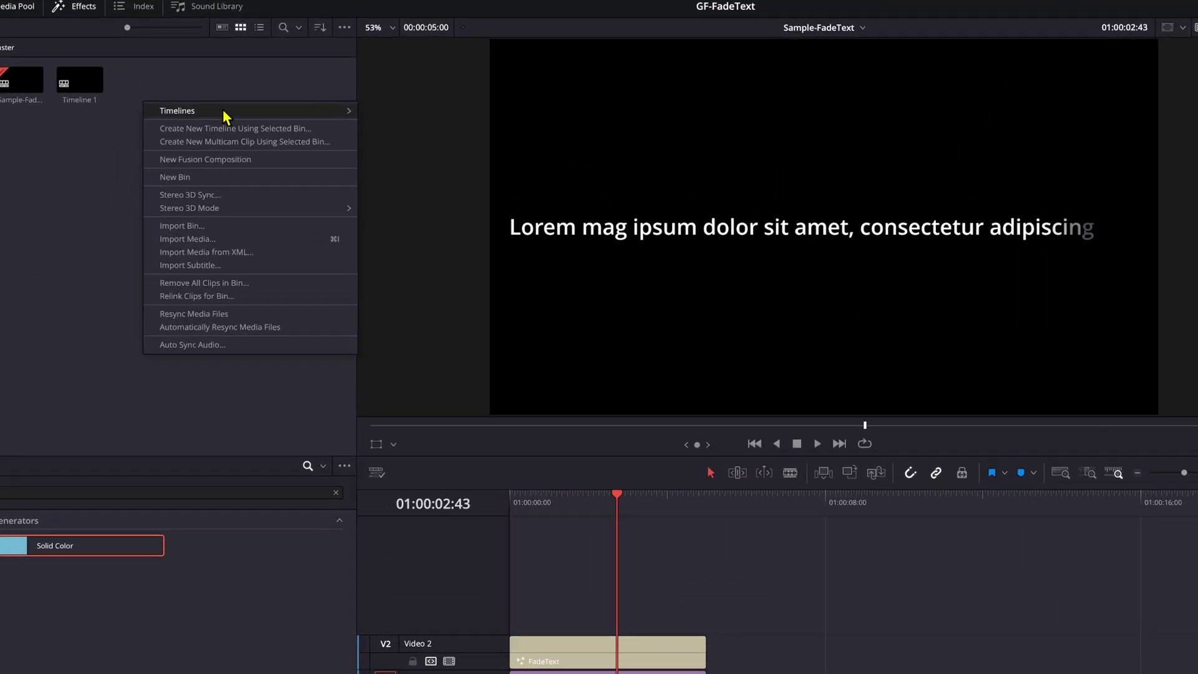
# Step: Create an empty Timeline 3 and drop a Fusion Composition effect onto its Video 1 track
pyautogui.moveTo(341, 115)
pyautogui.click(436, 113)
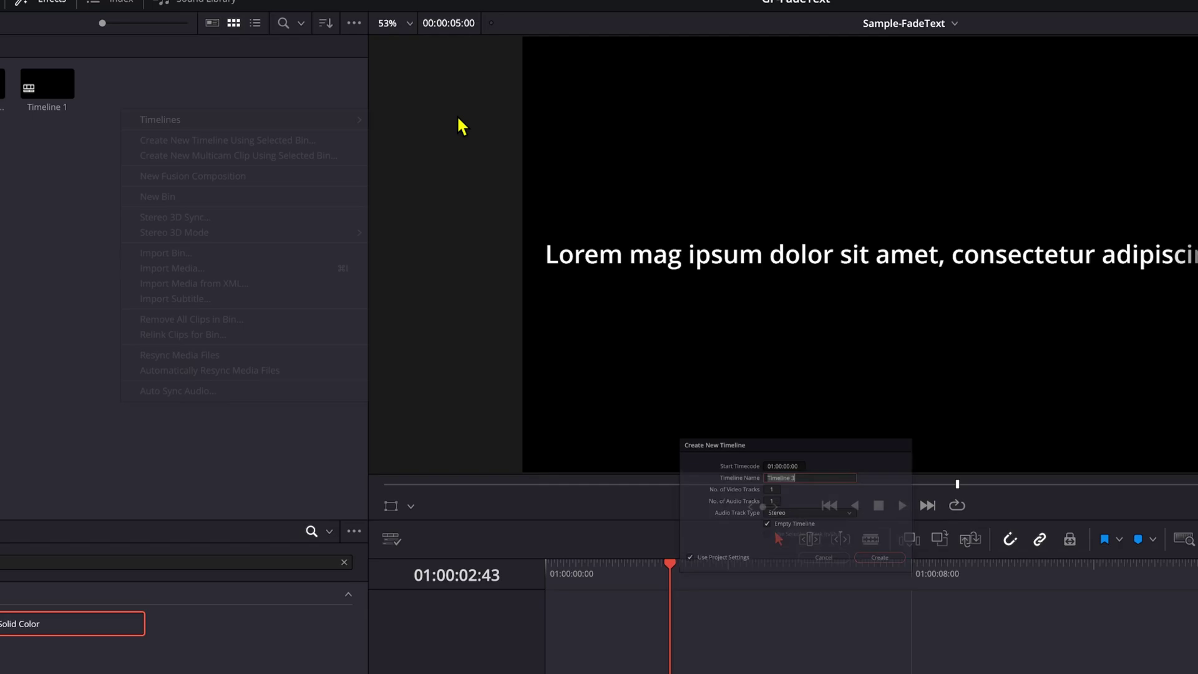
pyautogui.click(932, 591)
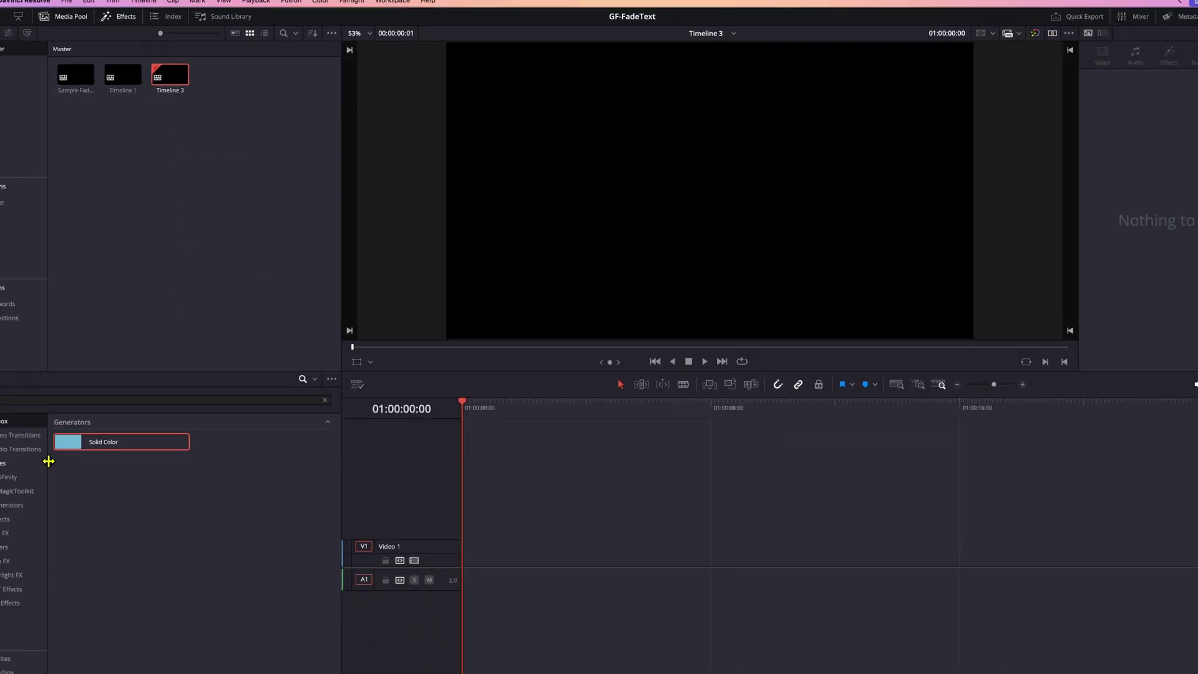
pyautogui.write('fusion')
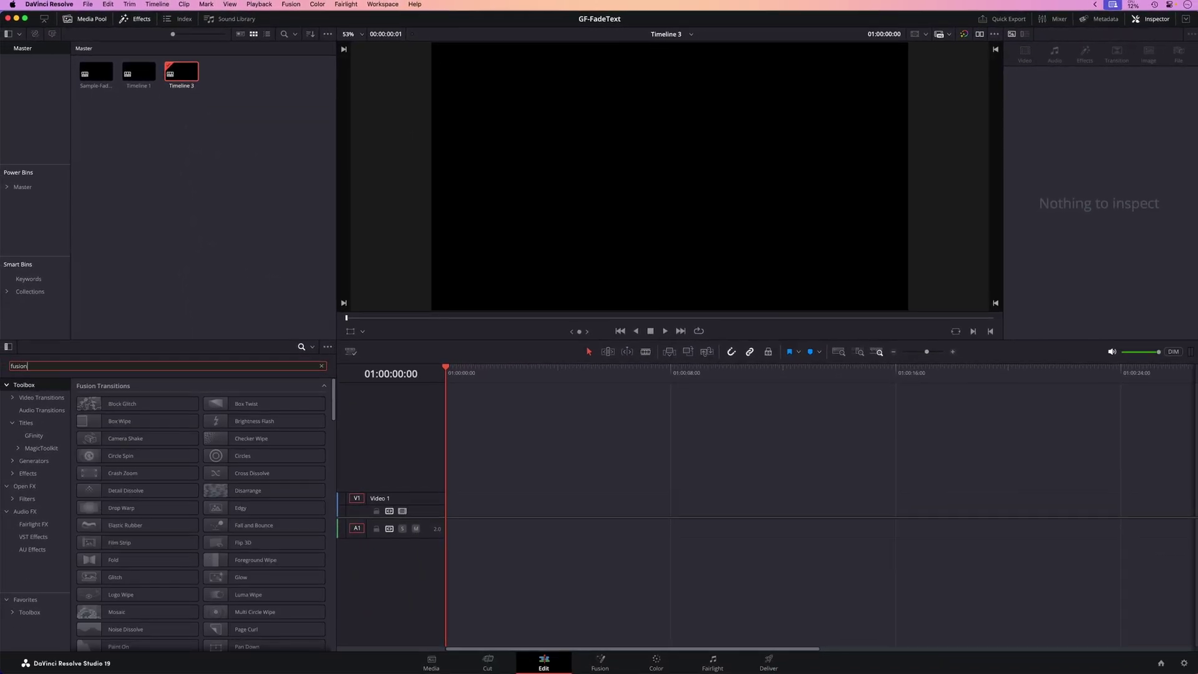
pyautogui.write(' co')
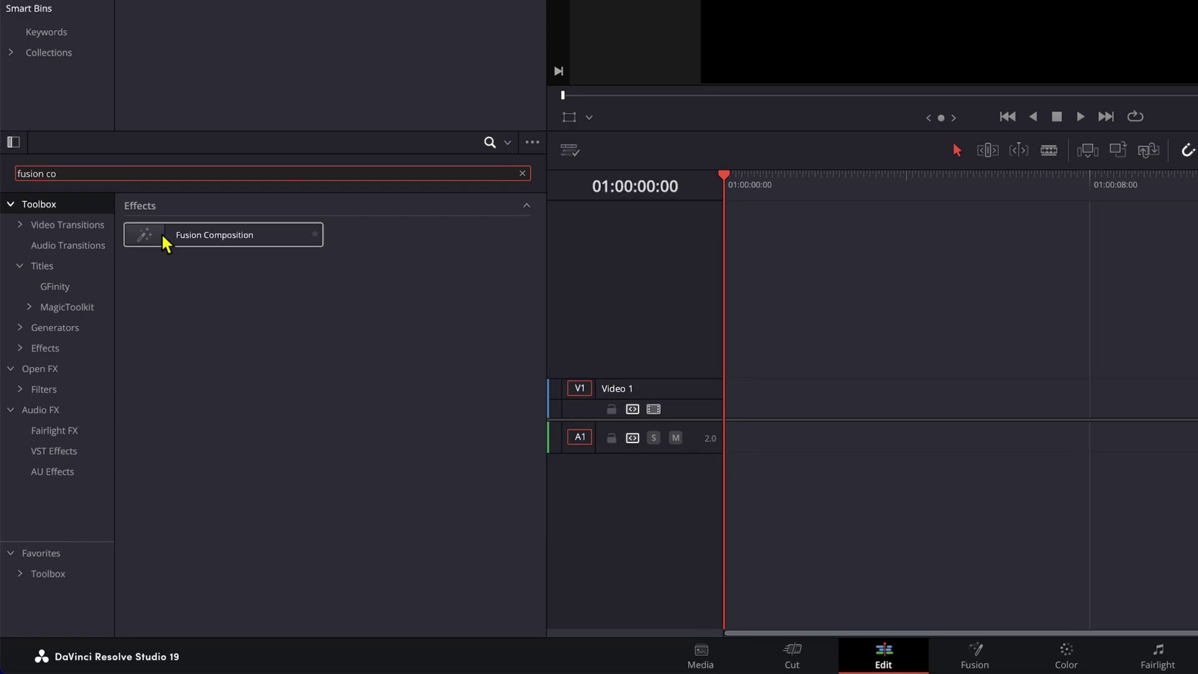
pyautogui.moveTo(166, 238); pyautogui.dragTo(722, 412)
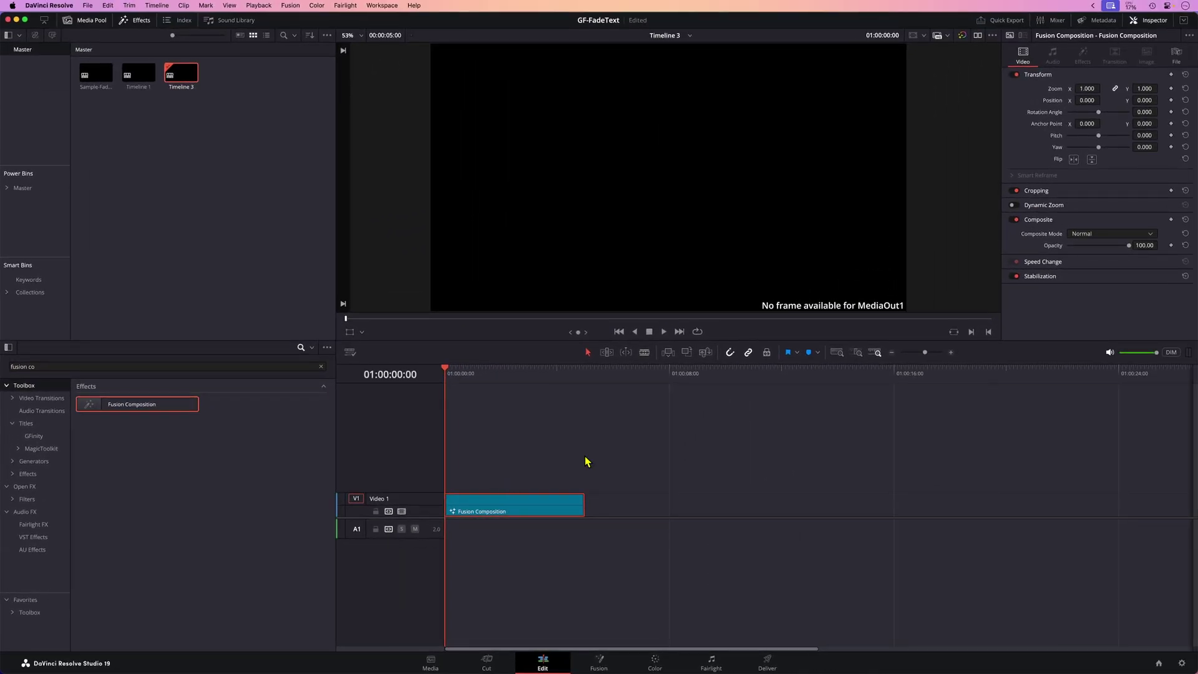
# Step: In Fusion, add a Text+ node found by searching 'text' and wire Text1 into MediaOut1
pyautogui.click(600, 660)
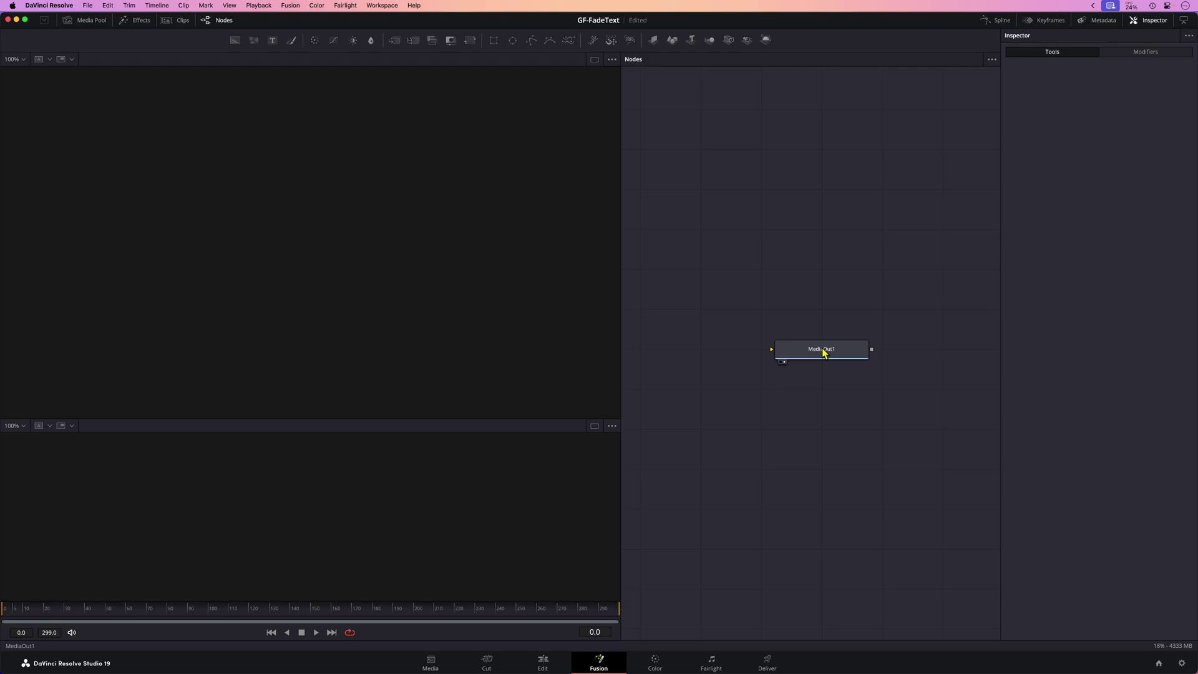
pyautogui.moveTo(825, 350); pyautogui.dragTo(824, 450)
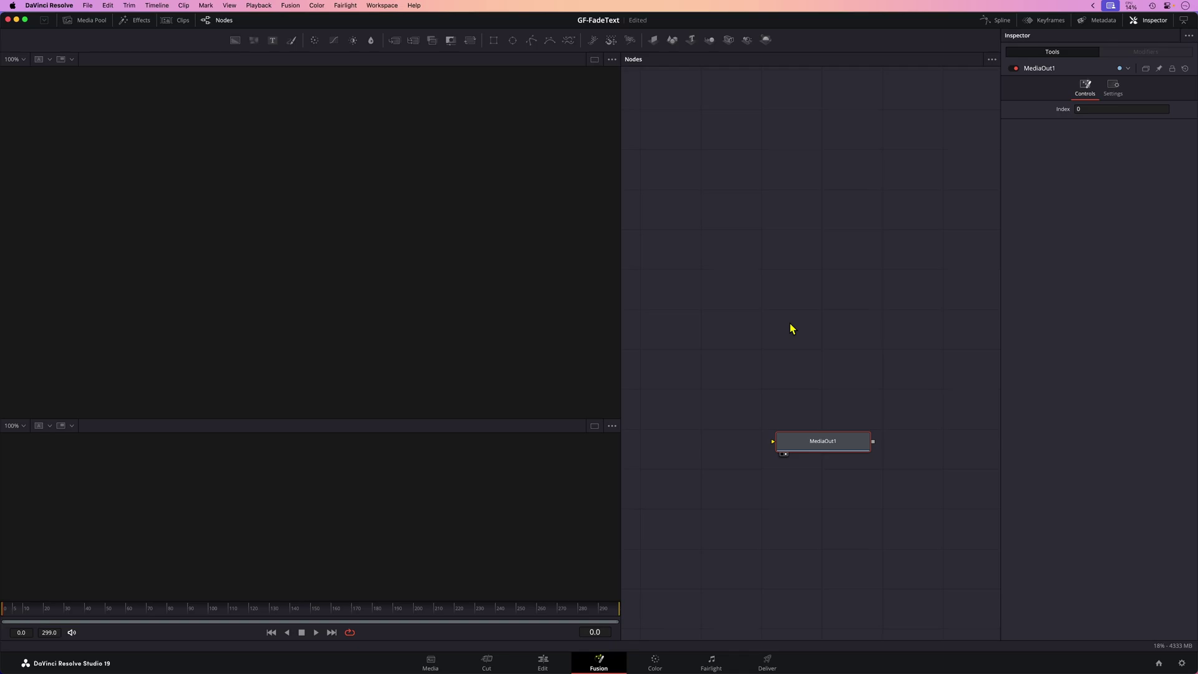
pyautogui.hotkey('shift', 'space')
pyautogui.write('t')
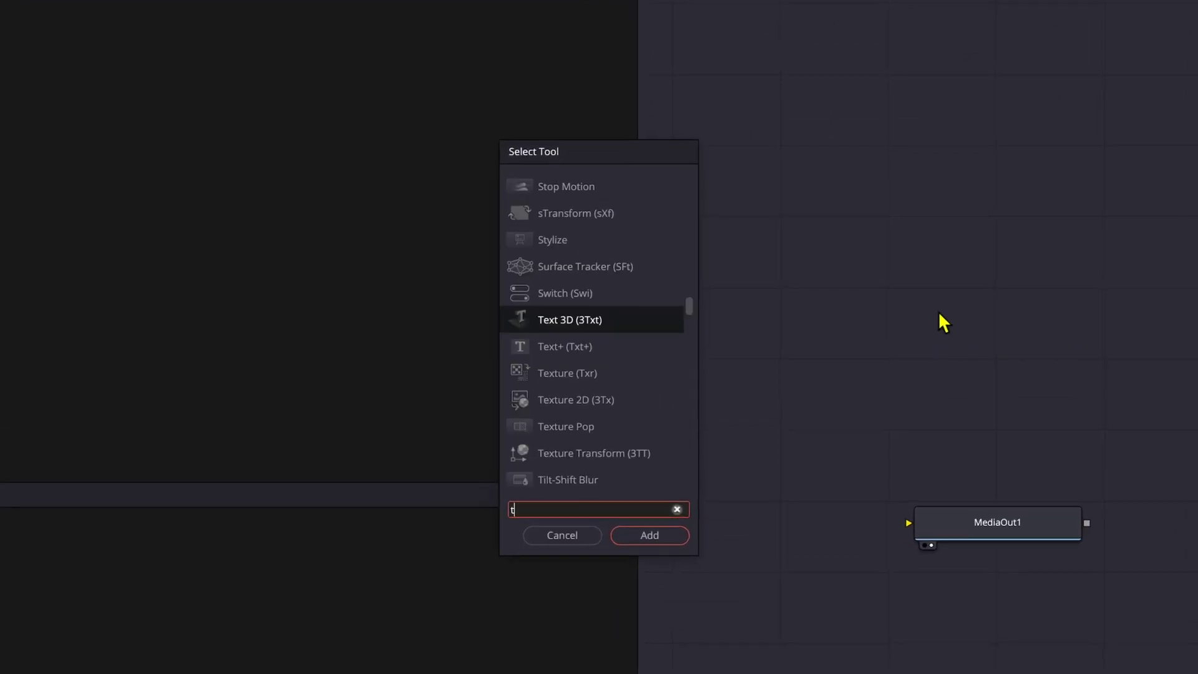
pyautogui.write('ext')
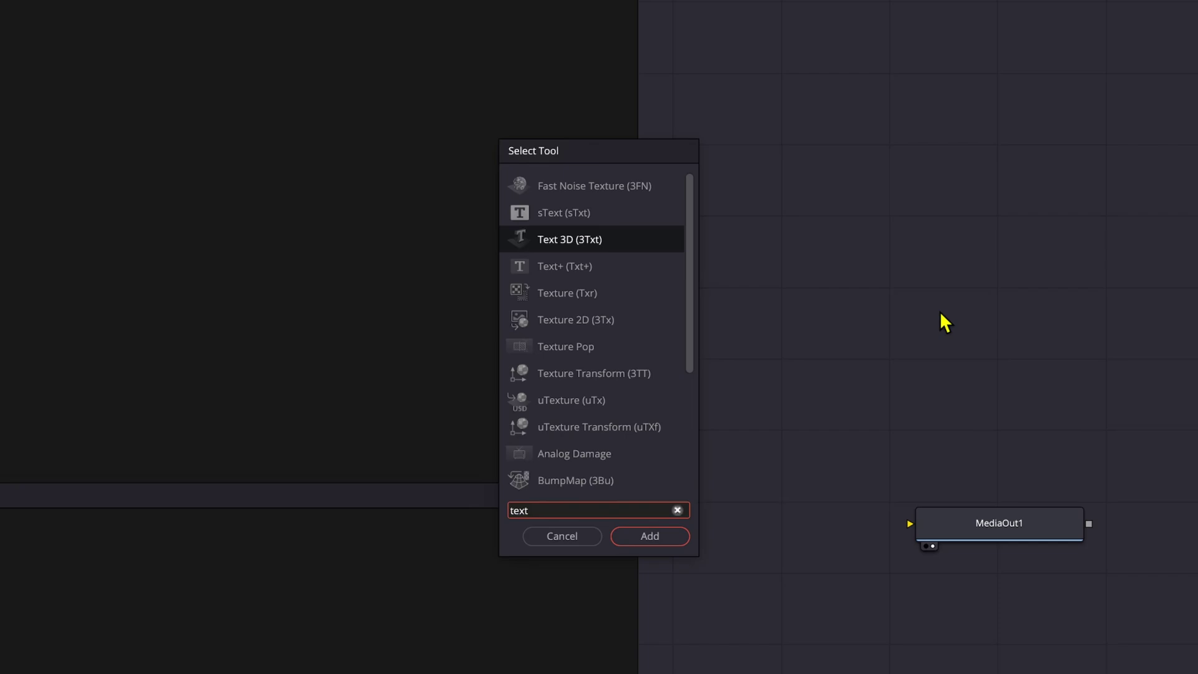
pyautogui.press('Down')
pyautogui.press('Return')
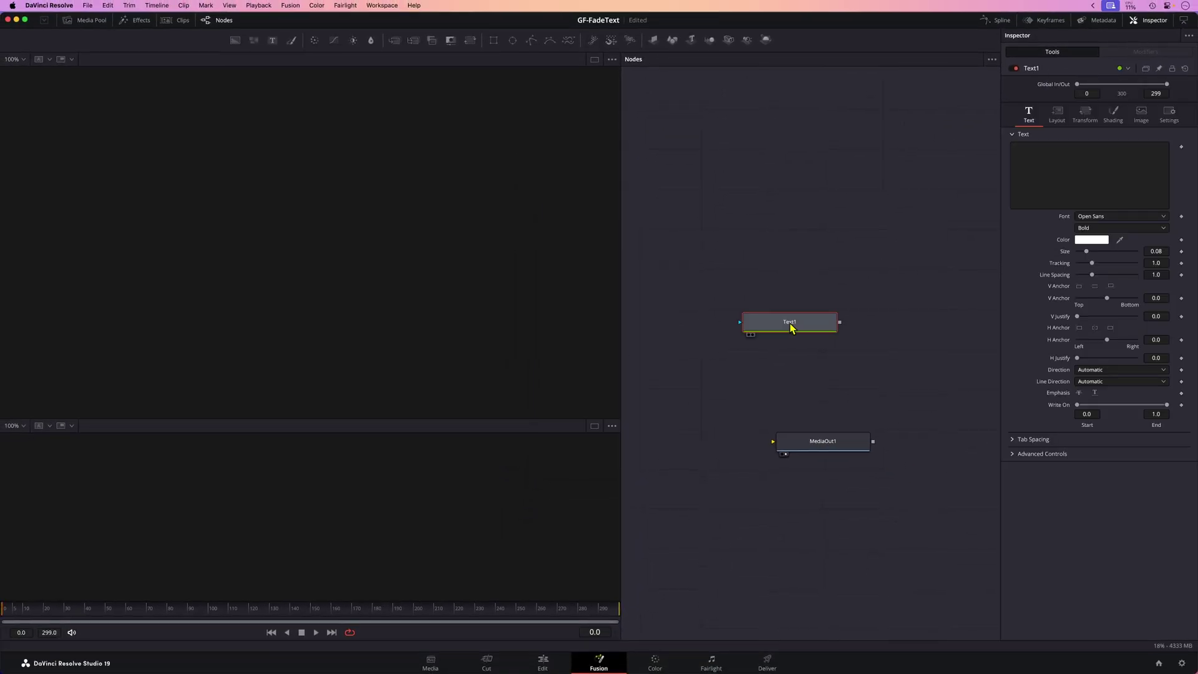
pyautogui.moveTo(789, 329); pyautogui.dragTo(773, 441)
pyautogui.click(816, 444)
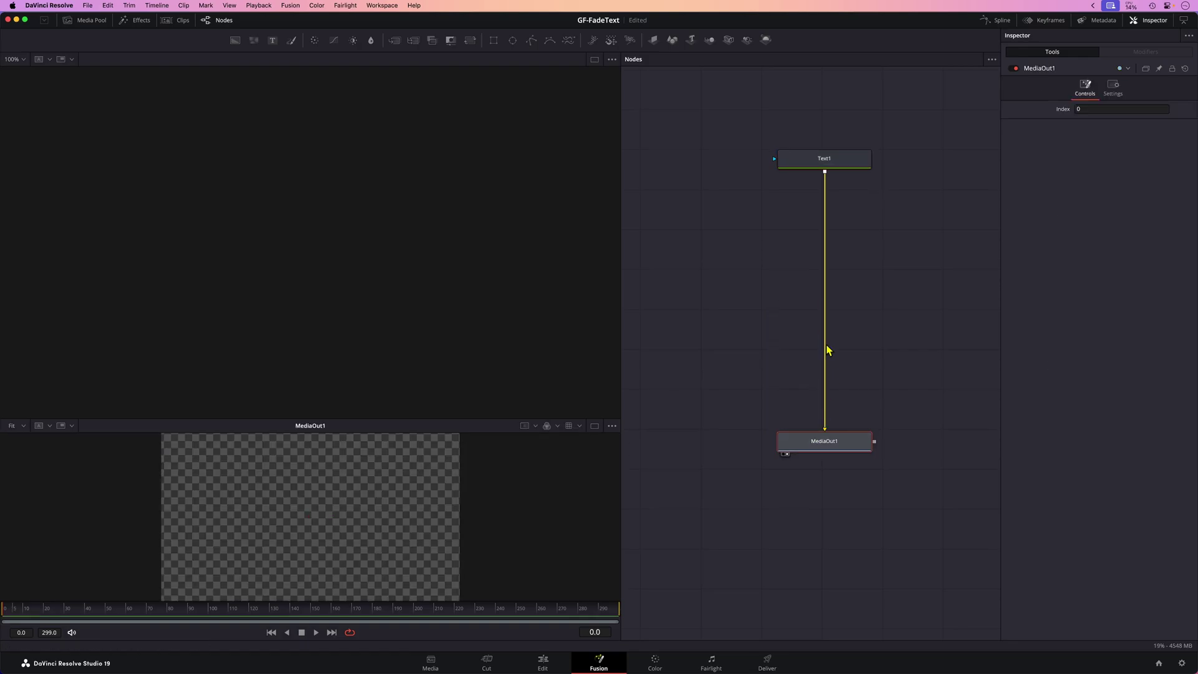
# Step: Enter 'This will be a fade in text' in Text1 and show it in the left viewer
pyautogui.click(818, 163)
pyautogui.write('This will be a fade in text')
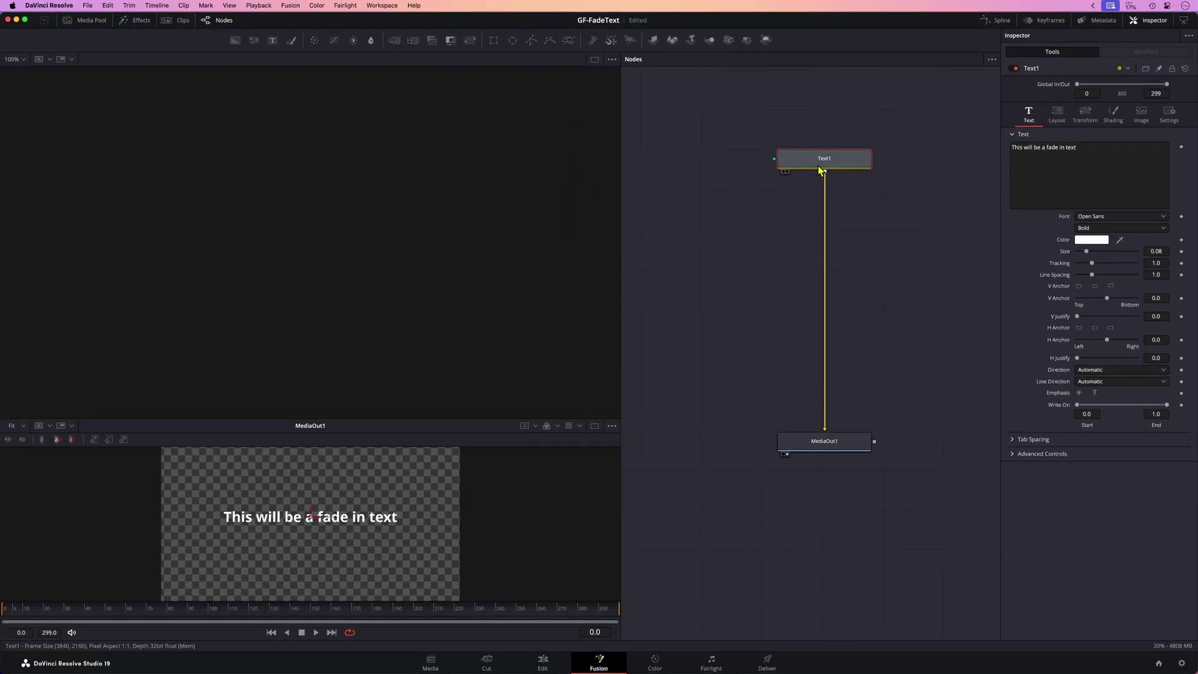
pyautogui.press('1')
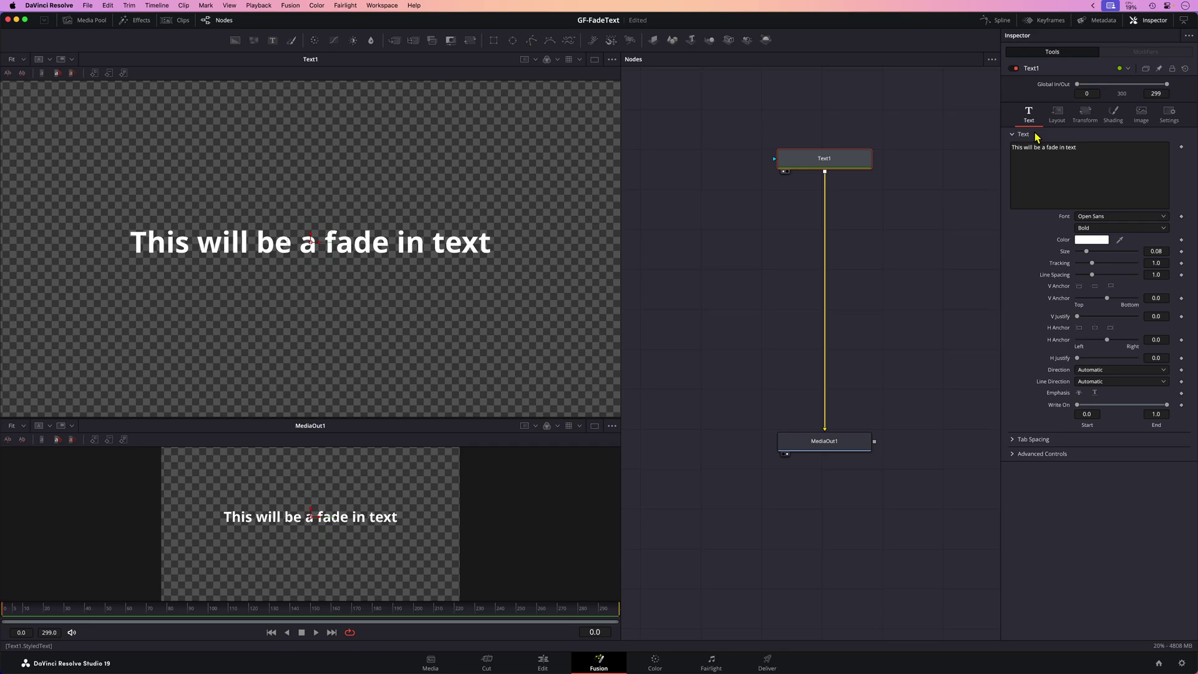
# Step: Rename the Text1 node to FadeText
pyautogui.rightClick(1030, 71)
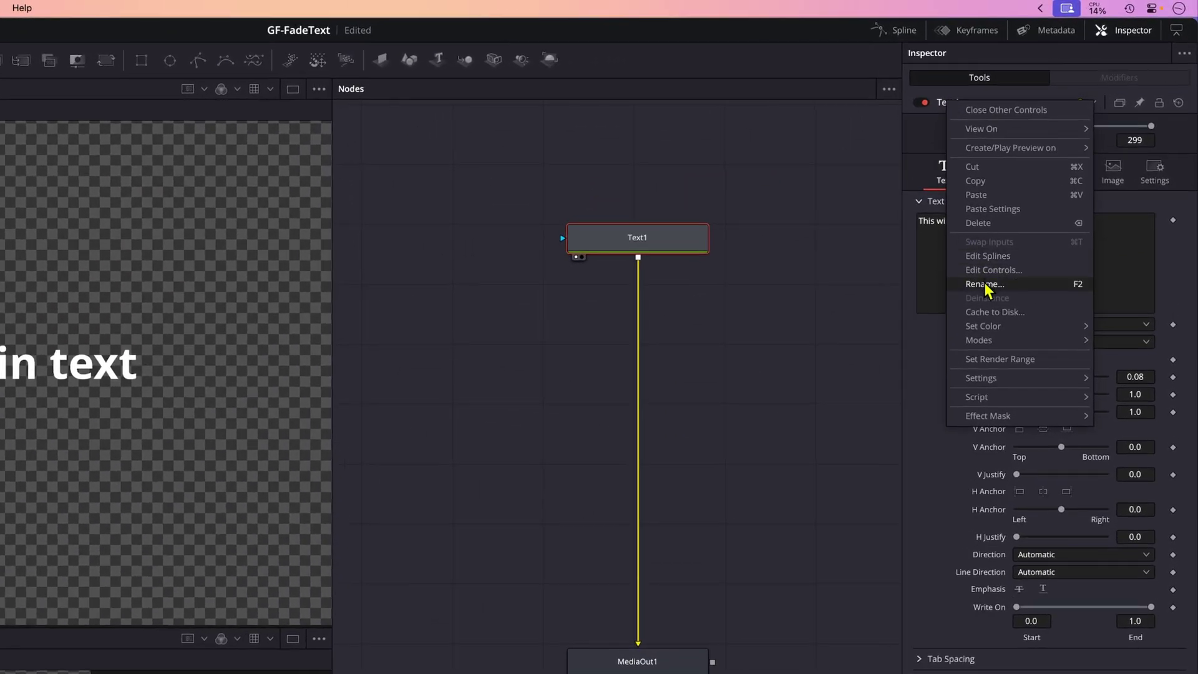
pyautogui.click(985, 284)
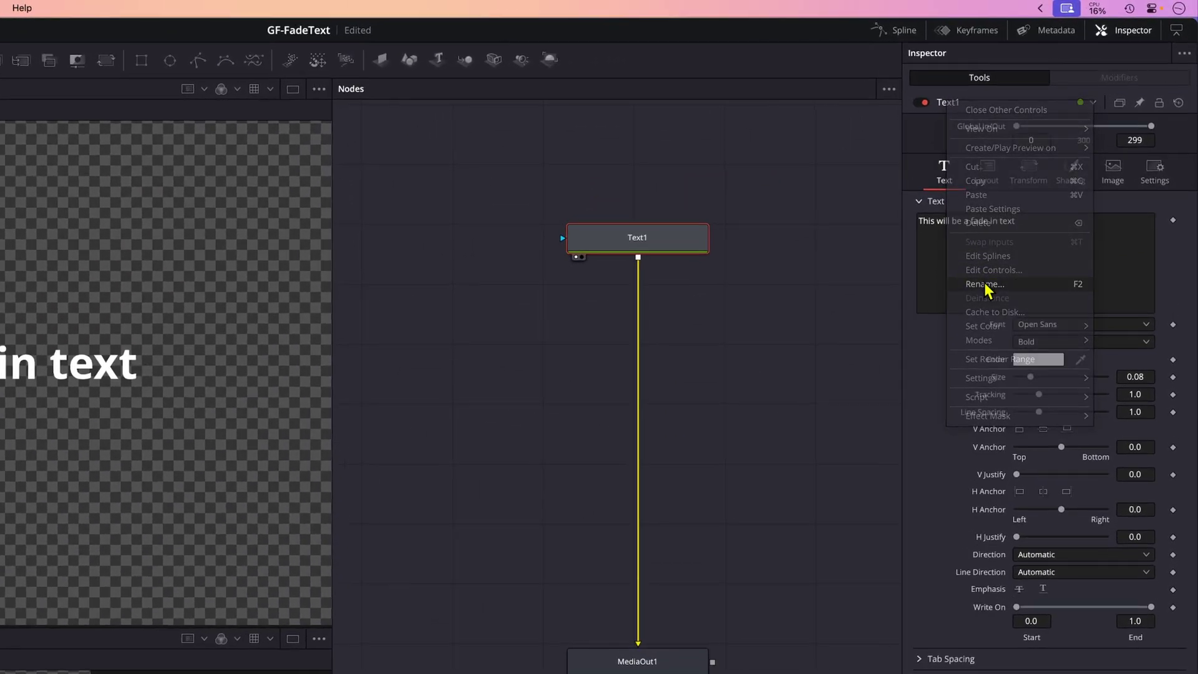
pyautogui.write('FadeText')
pyautogui.press('Return')
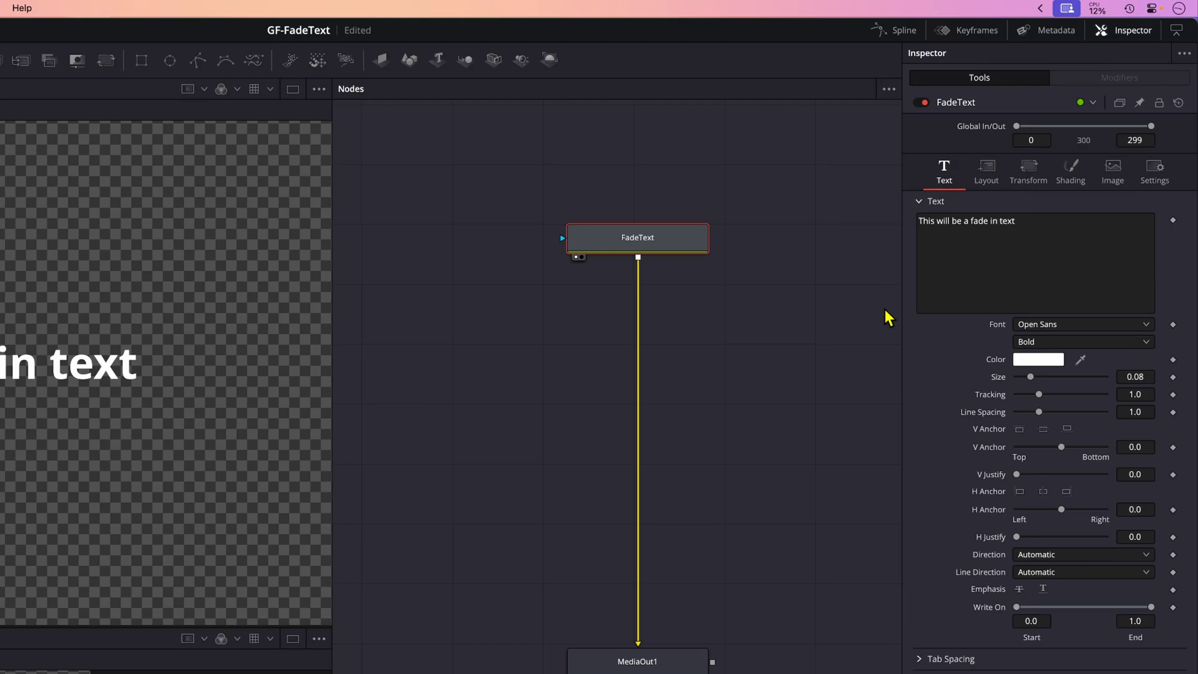
# Step: Add a Follower modifier to the text and rename it FadeTextFollower
pyautogui.rightClick(959, 247)
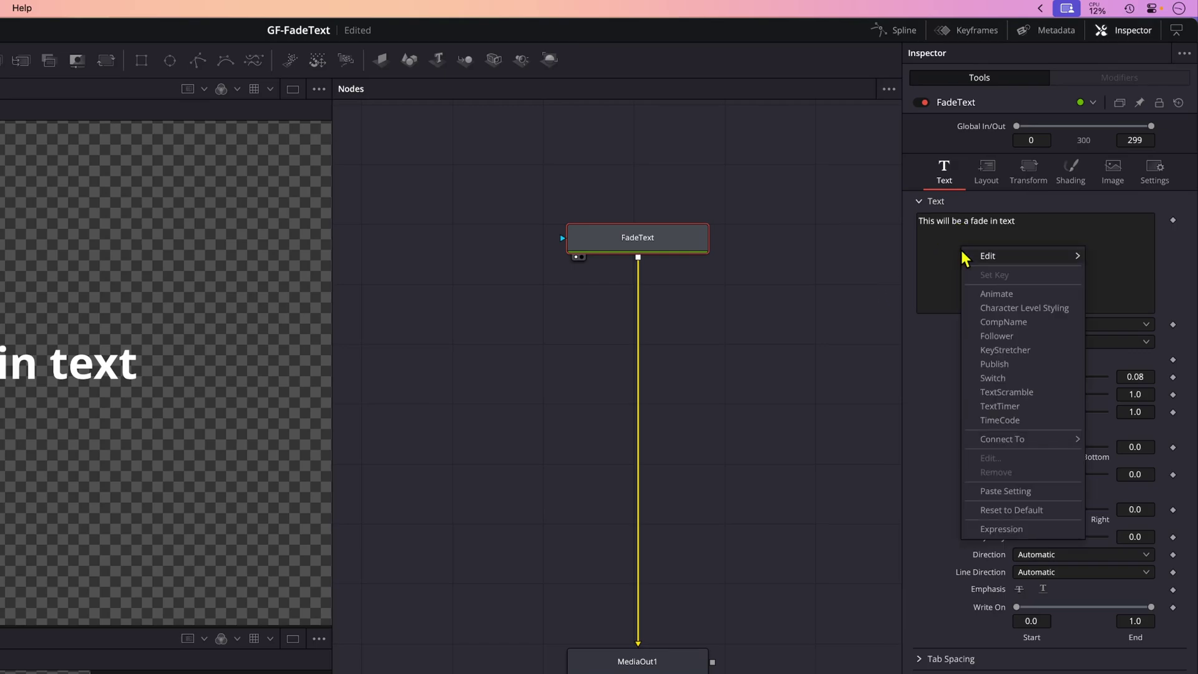
pyautogui.click(1002, 337)
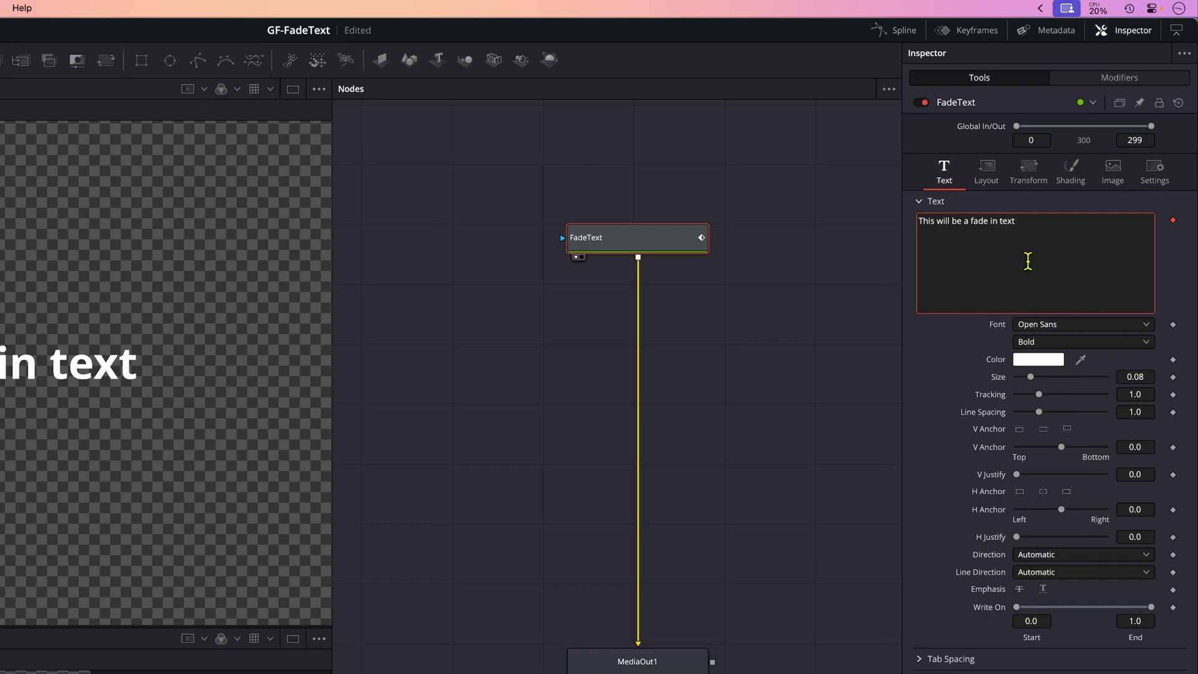
pyautogui.click(1103, 76)
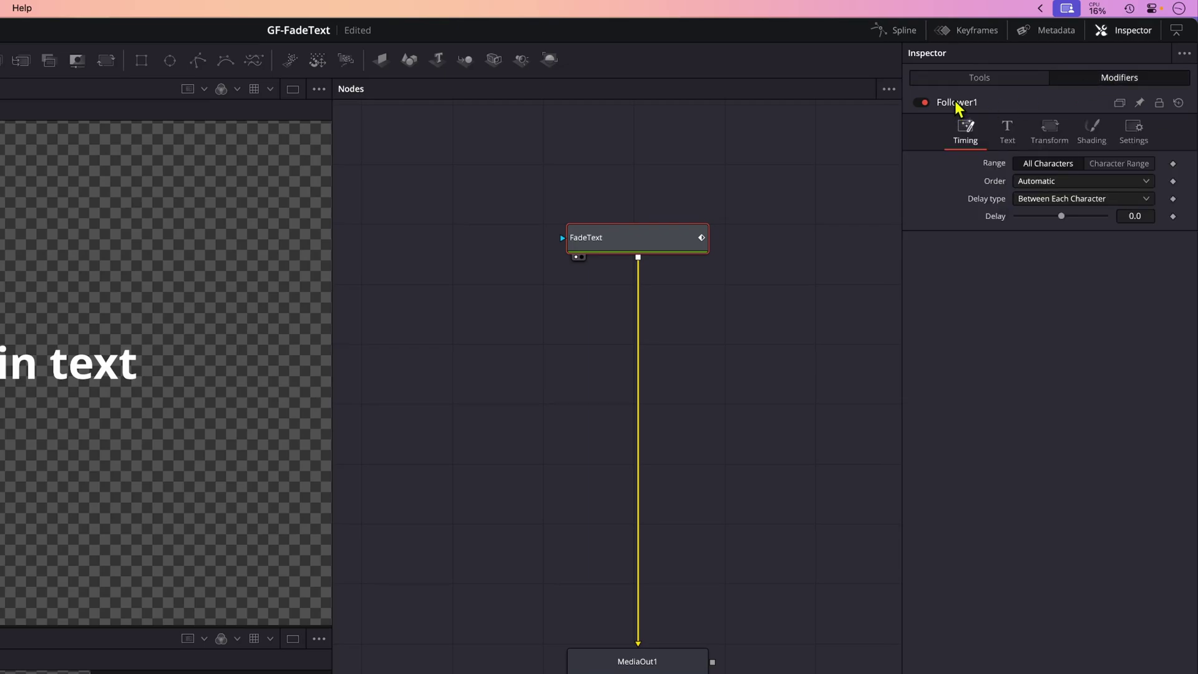
pyautogui.rightClick(956, 101)
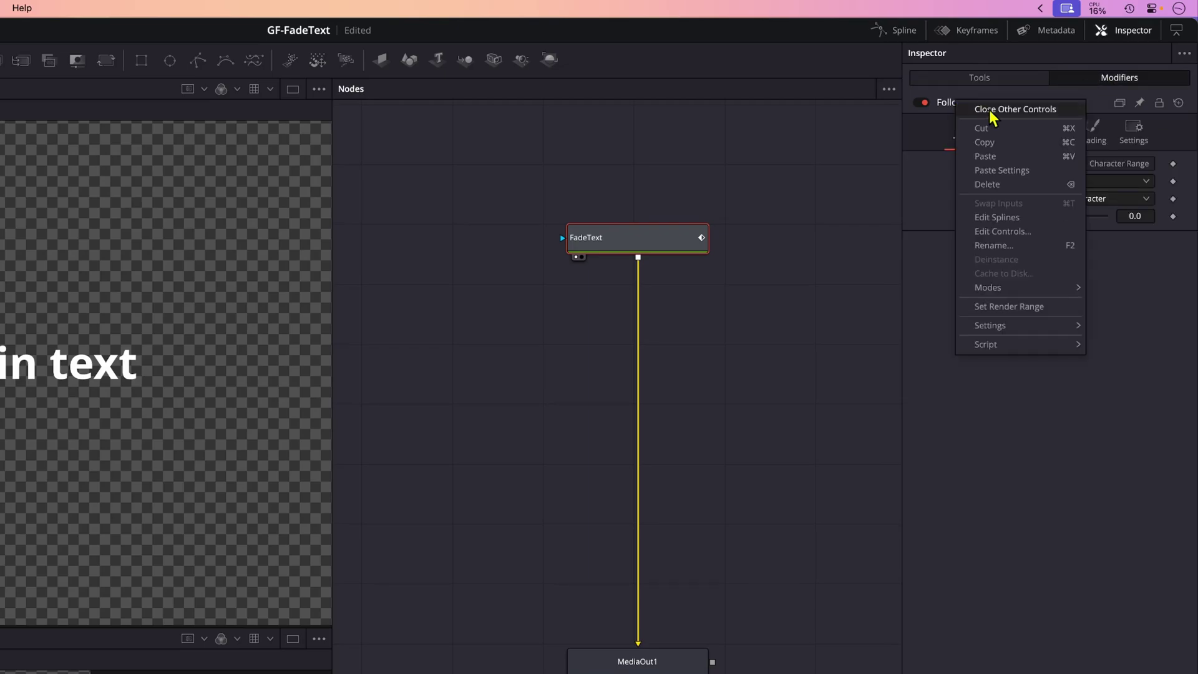
pyautogui.click(1009, 245)
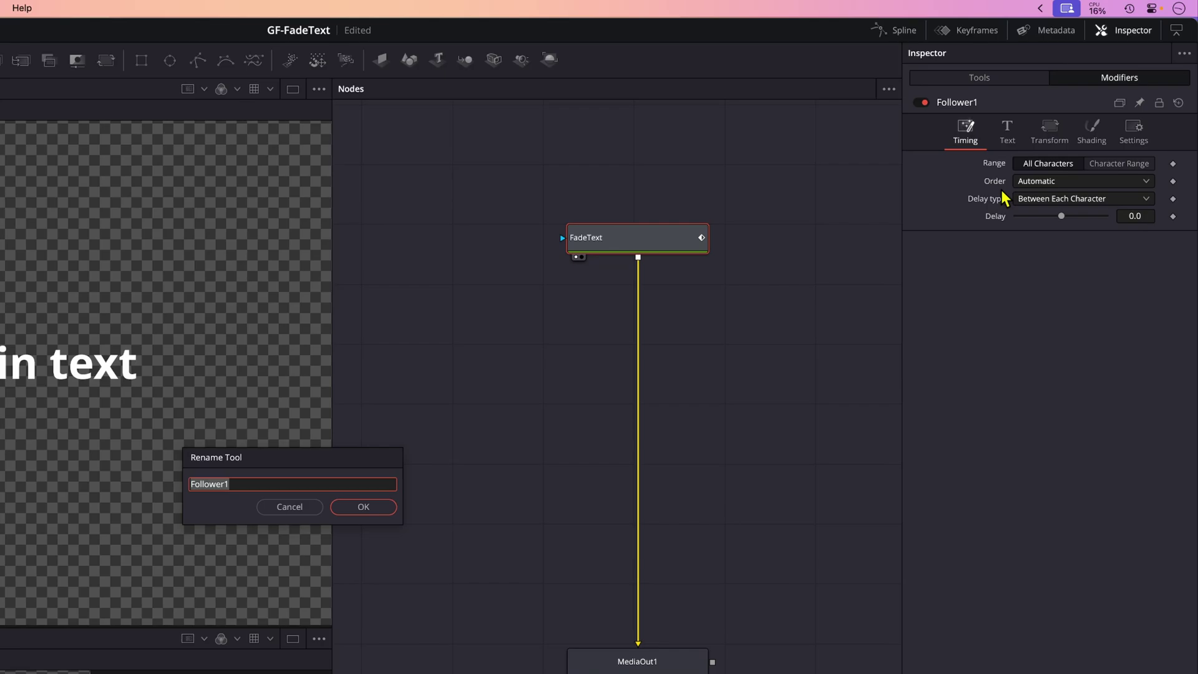
pyautogui.write('FadeTextFollower')
pyautogui.press('Return')
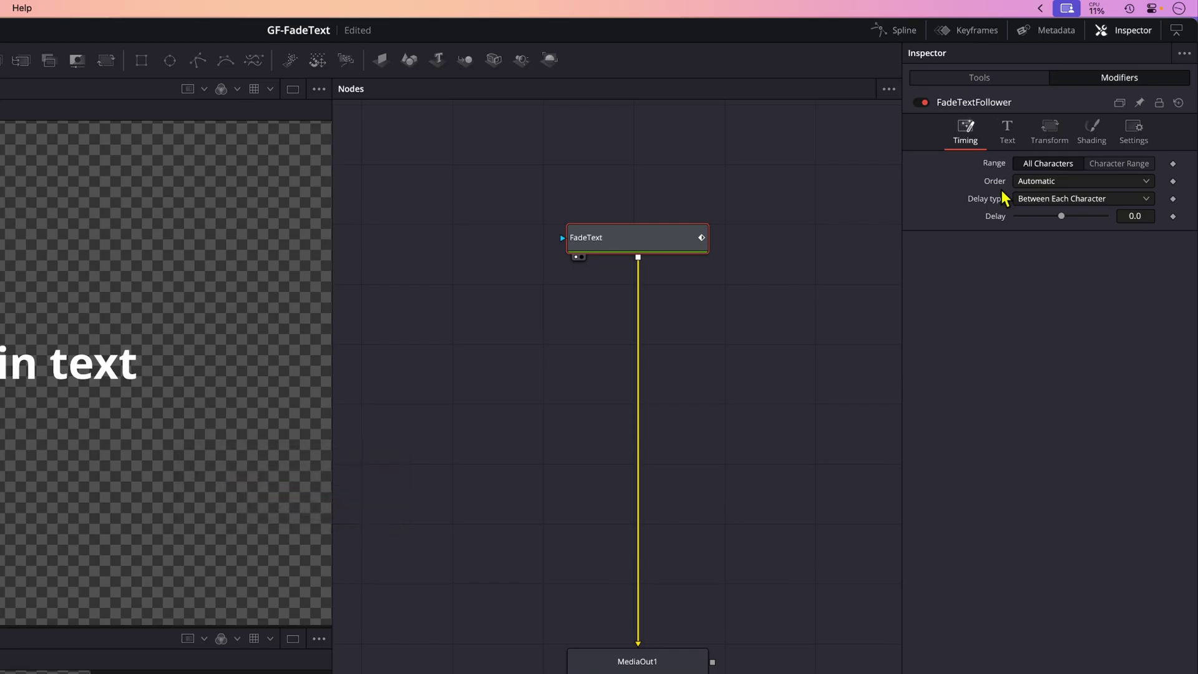
# Step: Save, then keyframe the follower's Shading Opacity at 0 on frame 0
pyautogui.click(1089, 142)
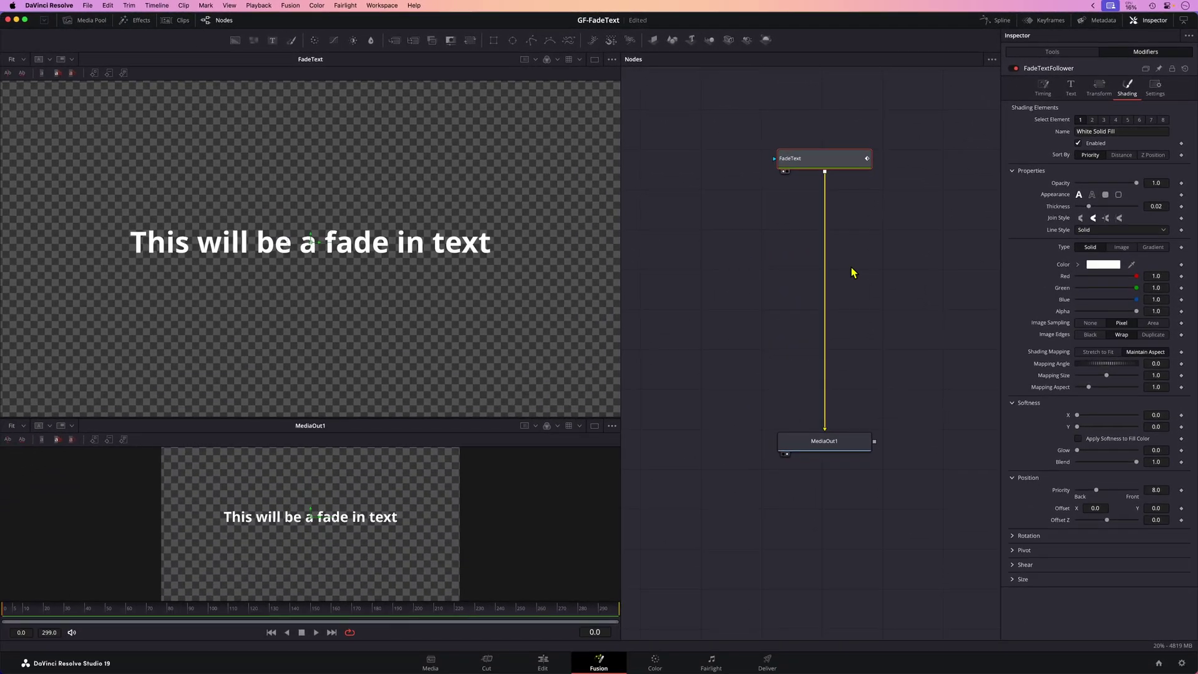
pyautogui.press('super+s')
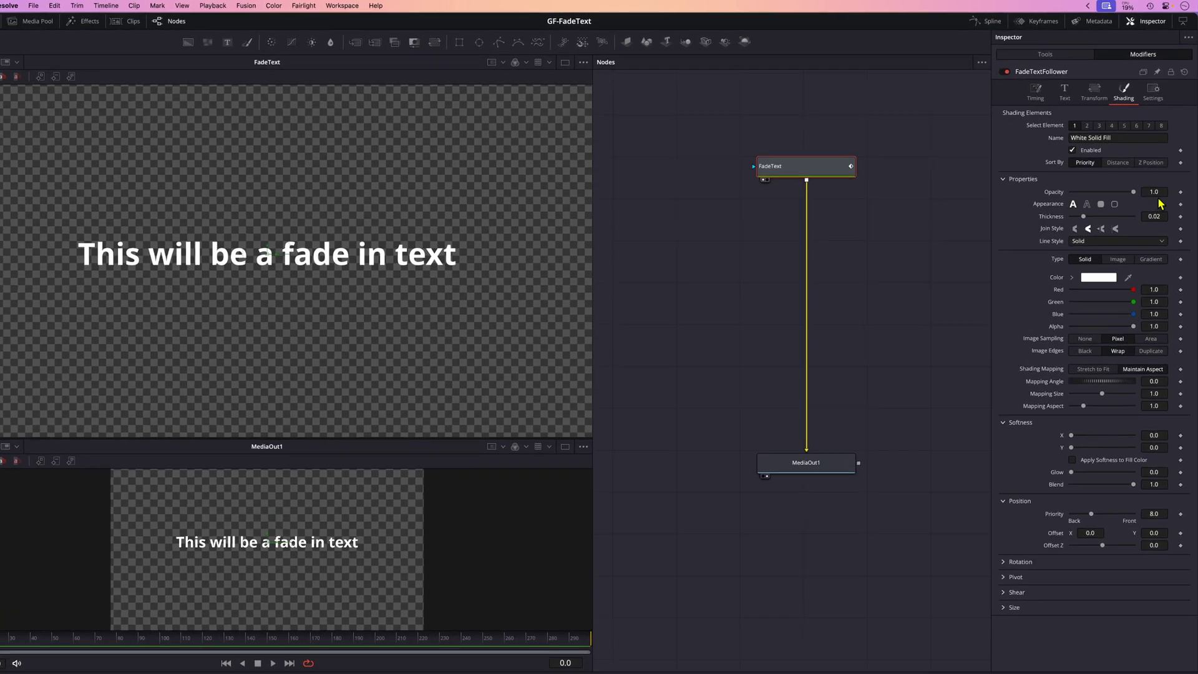
pyautogui.click(1181, 191)
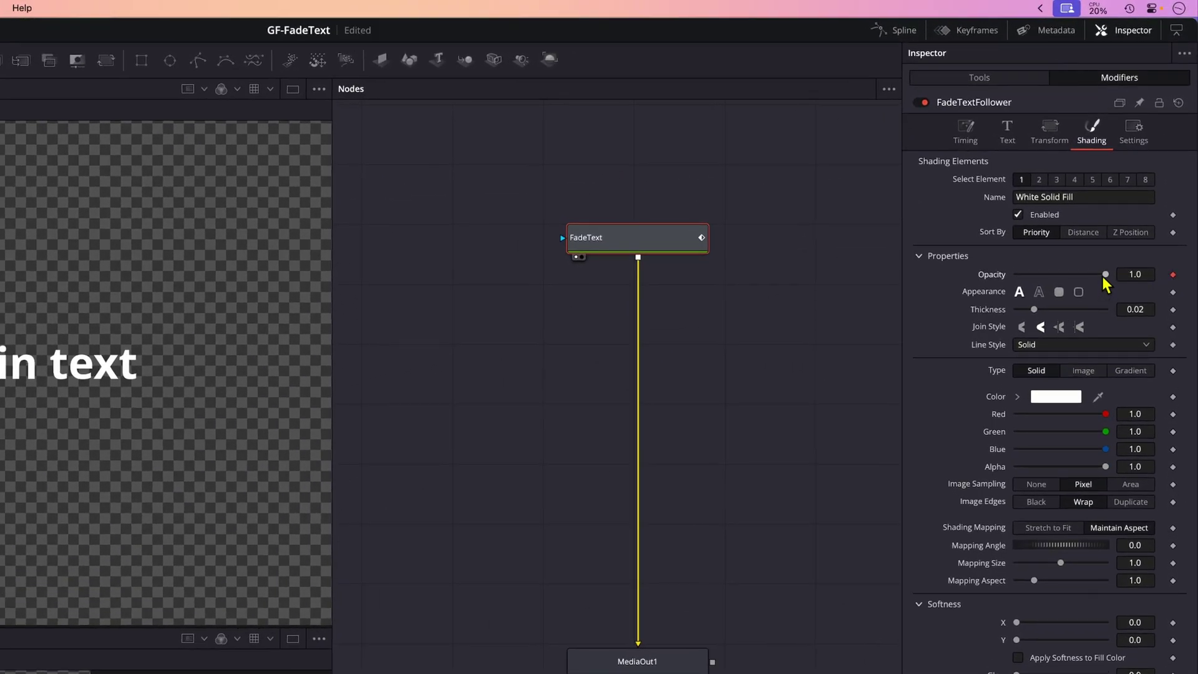
pyautogui.moveTo(1102, 276); pyautogui.dragTo(976, 275)
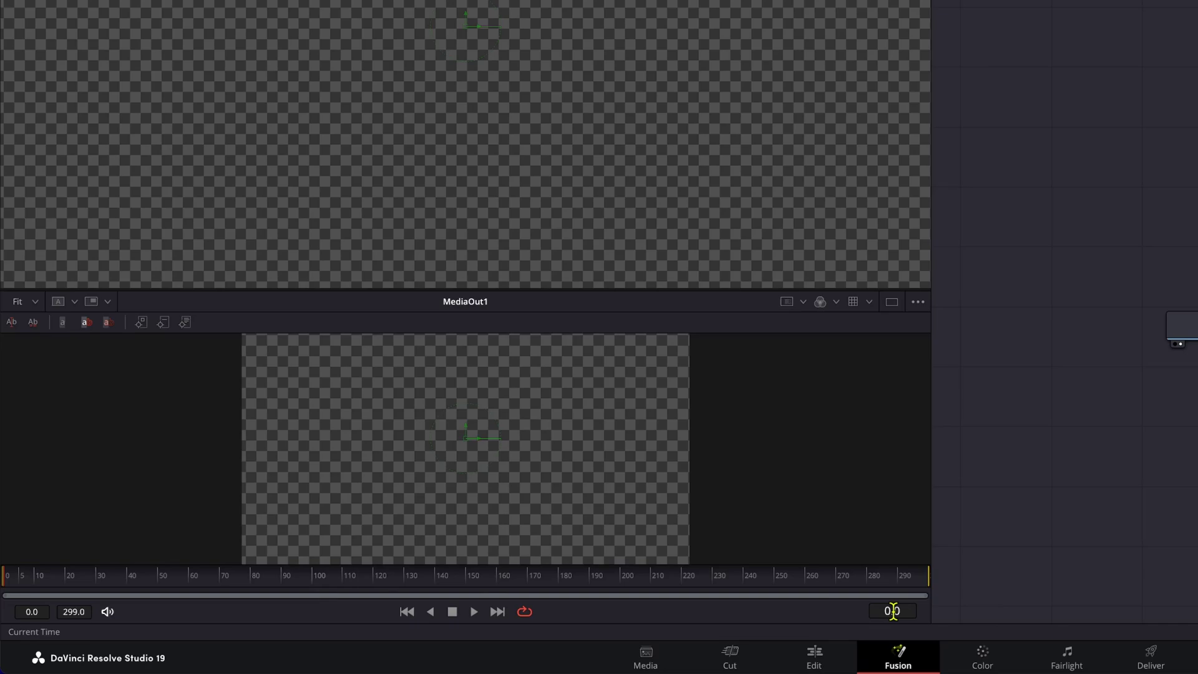
# Step: At frame 10 set Opacity to 1.0, then scrub back to preview the fade
pyautogui.click(892, 611)
pyautogui.write('10')
pyautogui.press('Return')
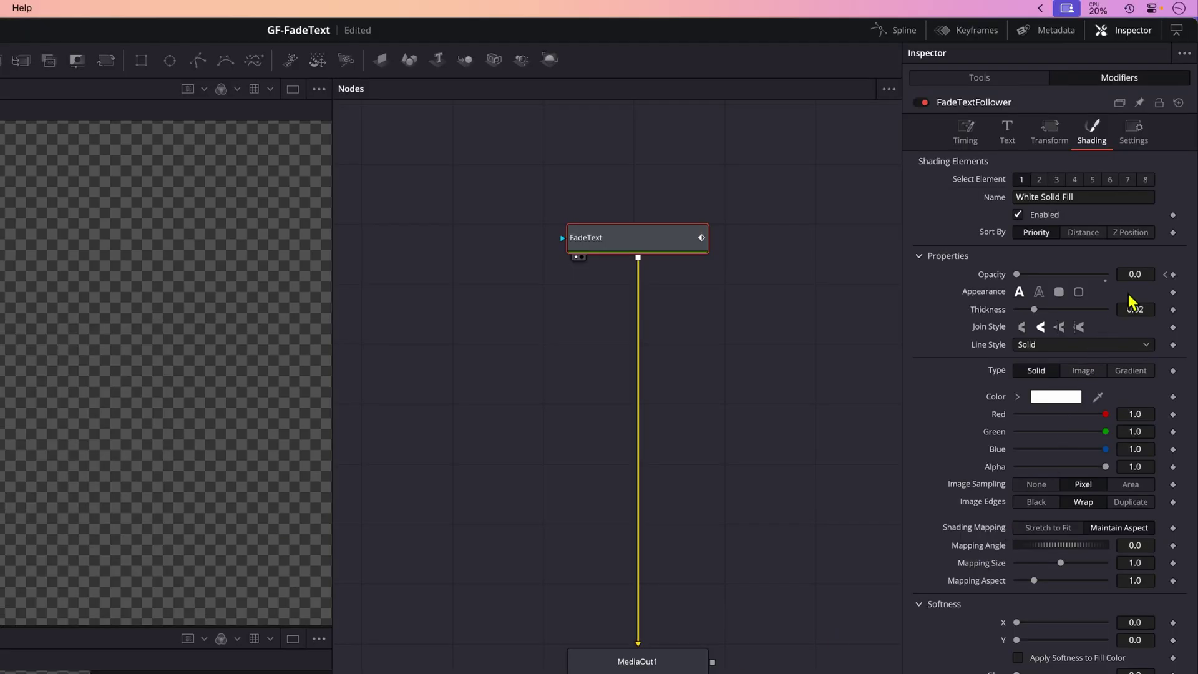
pyautogui.moveTo(1017, 274); pyautogui.dragTo(1120, 275)
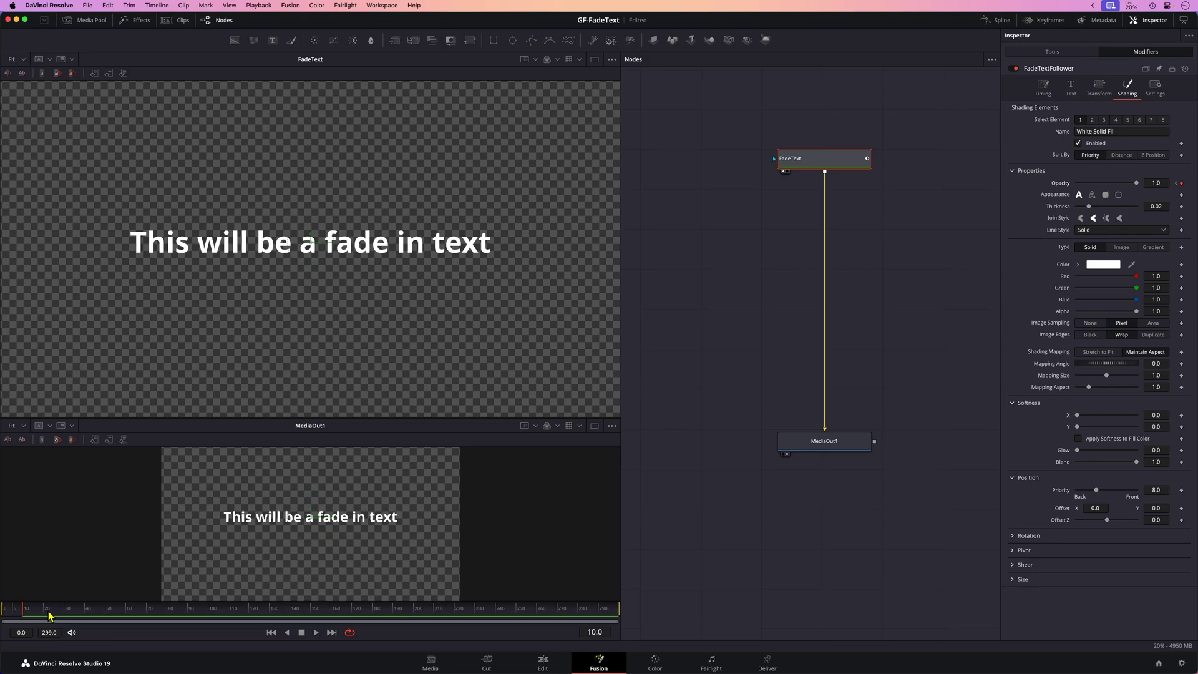
pyautogui.moveTo(49, 615); pyautogui.dragTo(14, 616)
pyautogui.moveTo(11, 474); pyautogui.dragTo(2, 473)
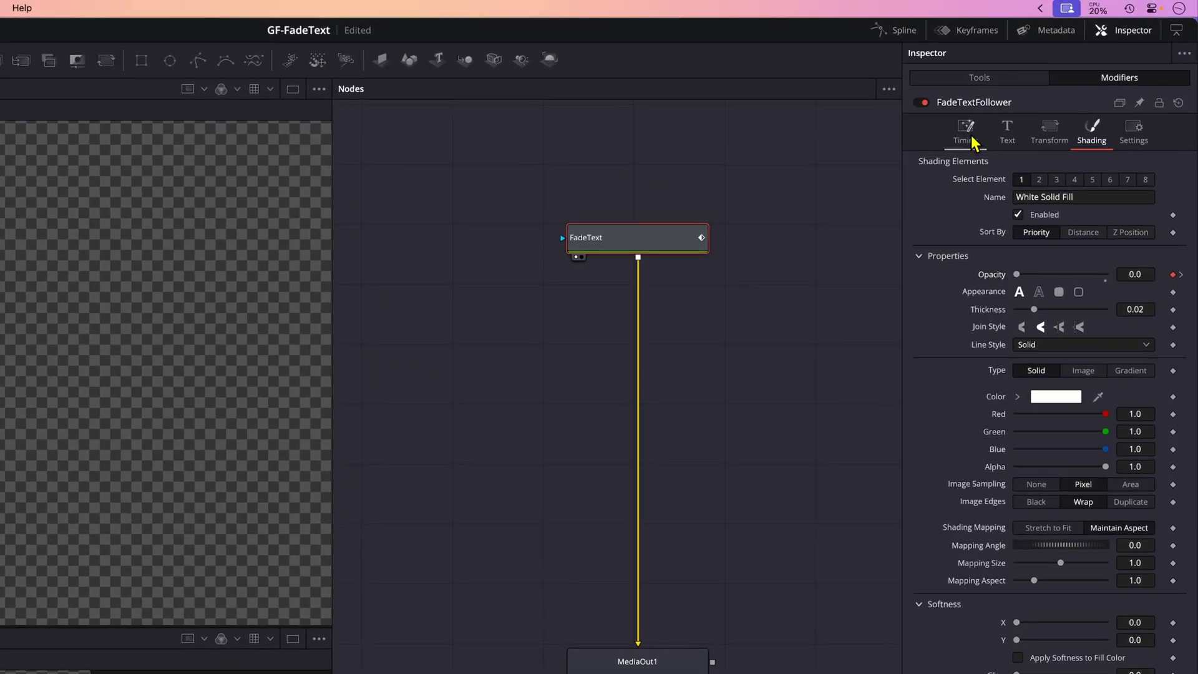
# Step: Set the follower's Timing delay between characters to 5.2 and preview the staggered fade
pyautogui.click(1047, 93)
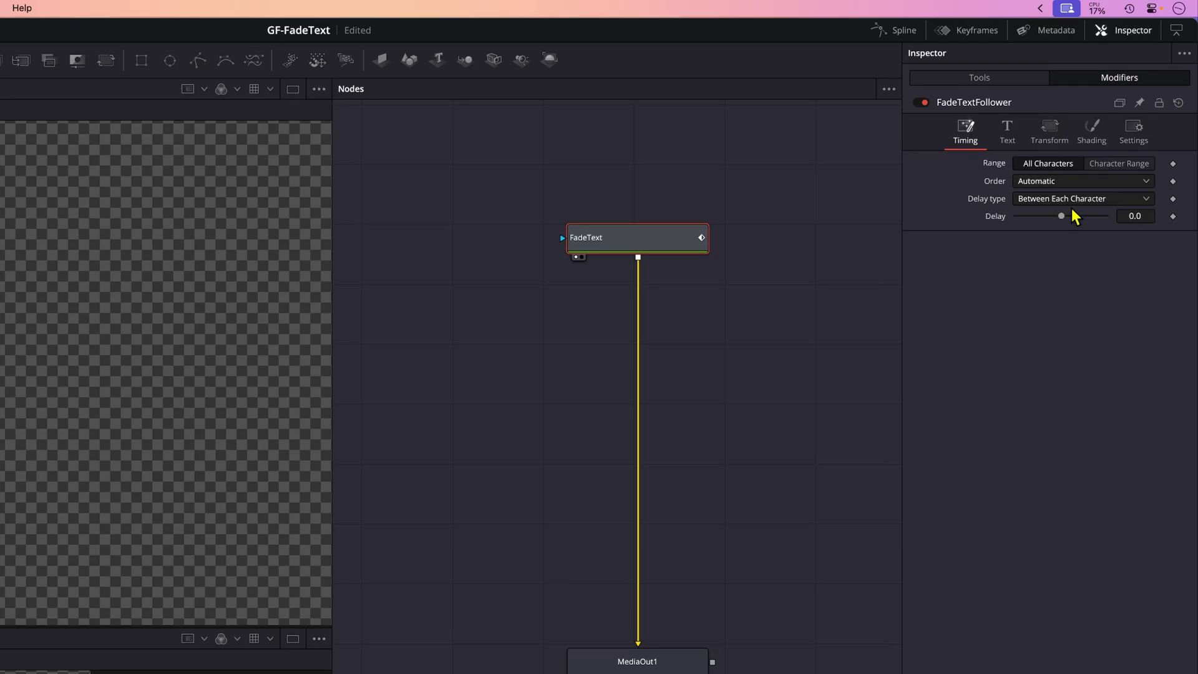
pyautogui.moveTo(1061, 215); pyautogui.dragTo(1070, 215)
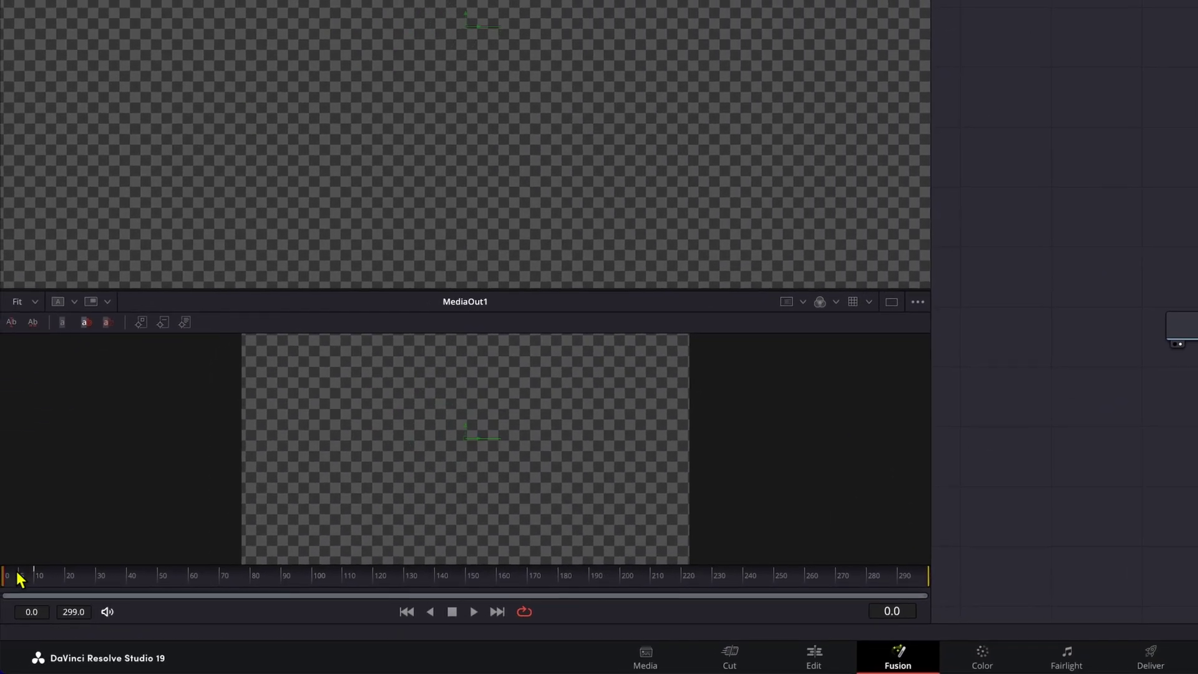
pyautogui.moveTo(19, 575); pyautogui.dragTo(522, 580)
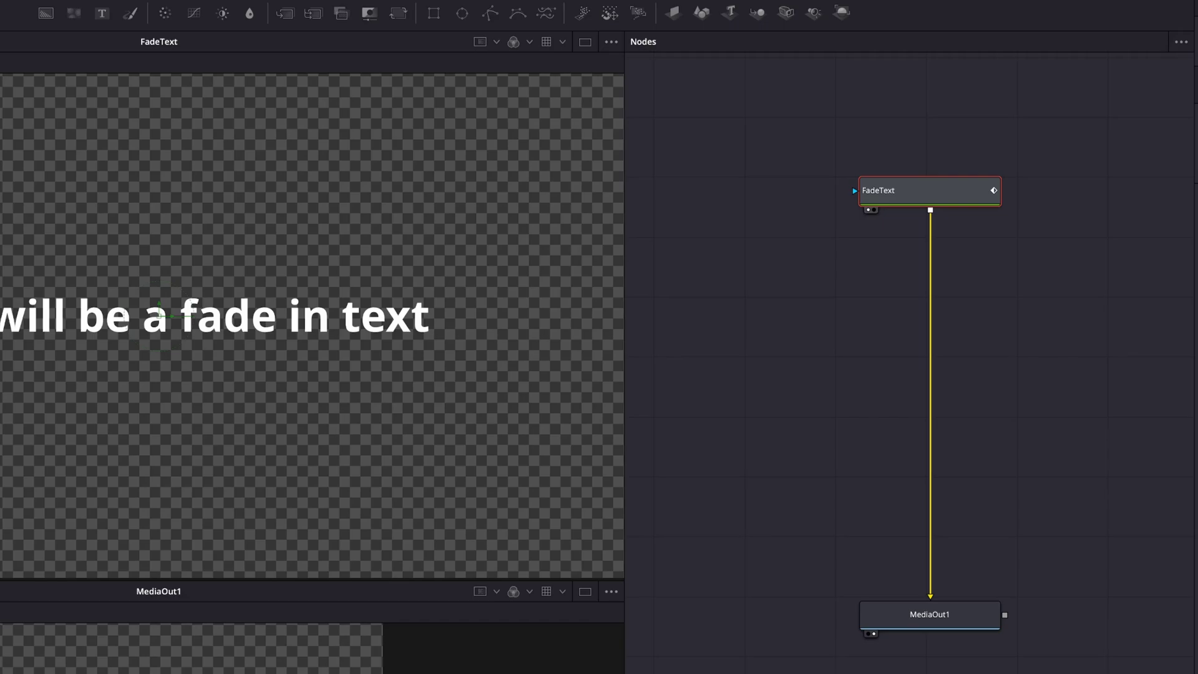
# Step: Add a FadeText custom slider control named Frames Per Second with range 0 to 120
pyautogui.rightClick(923, 189)
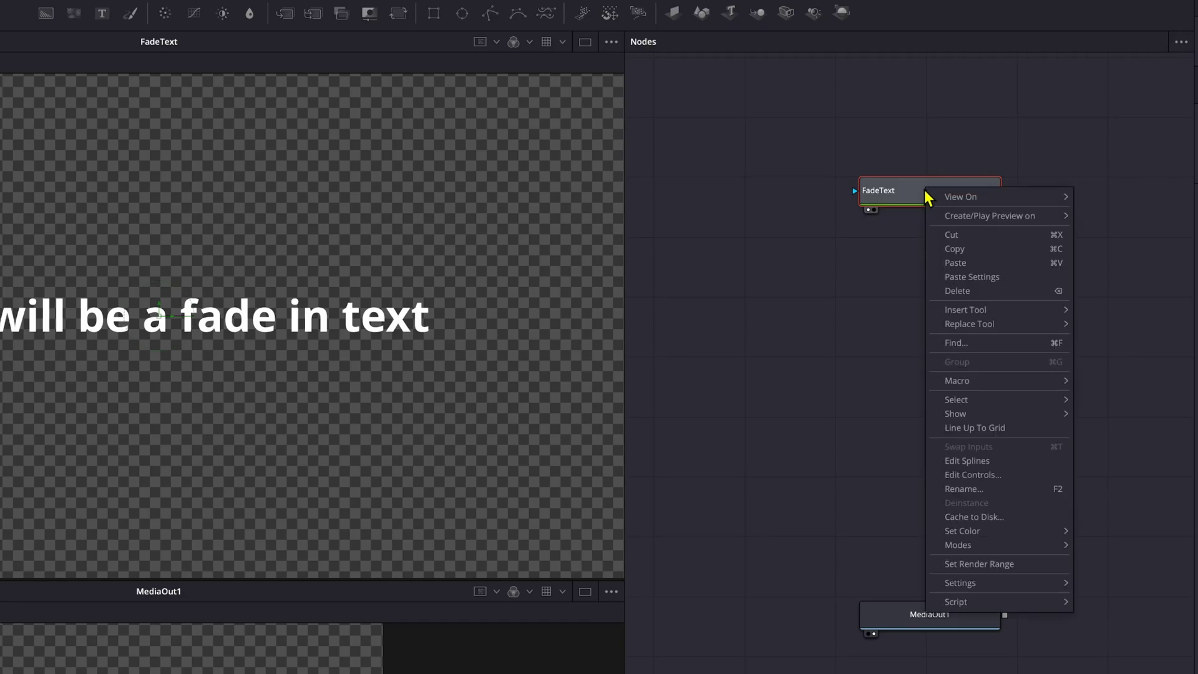
pyautogui.click(973, 476)
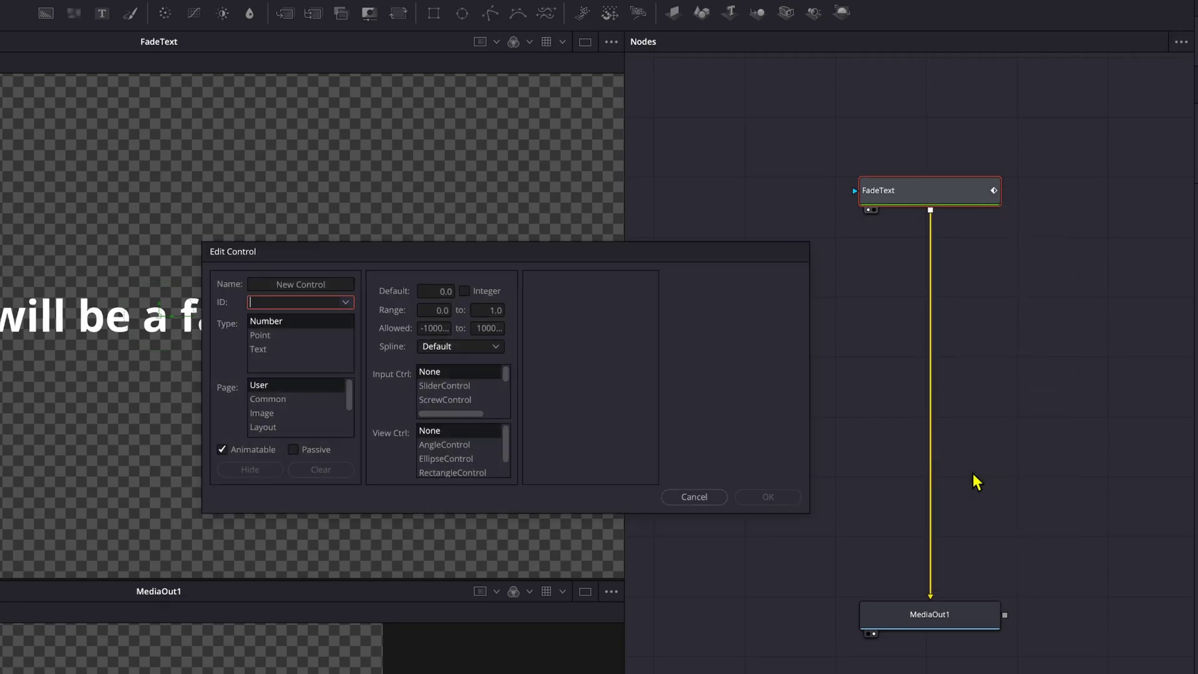
pyautogui.hotkey('shift', 'Tab')
pyautogui.write('Fr')
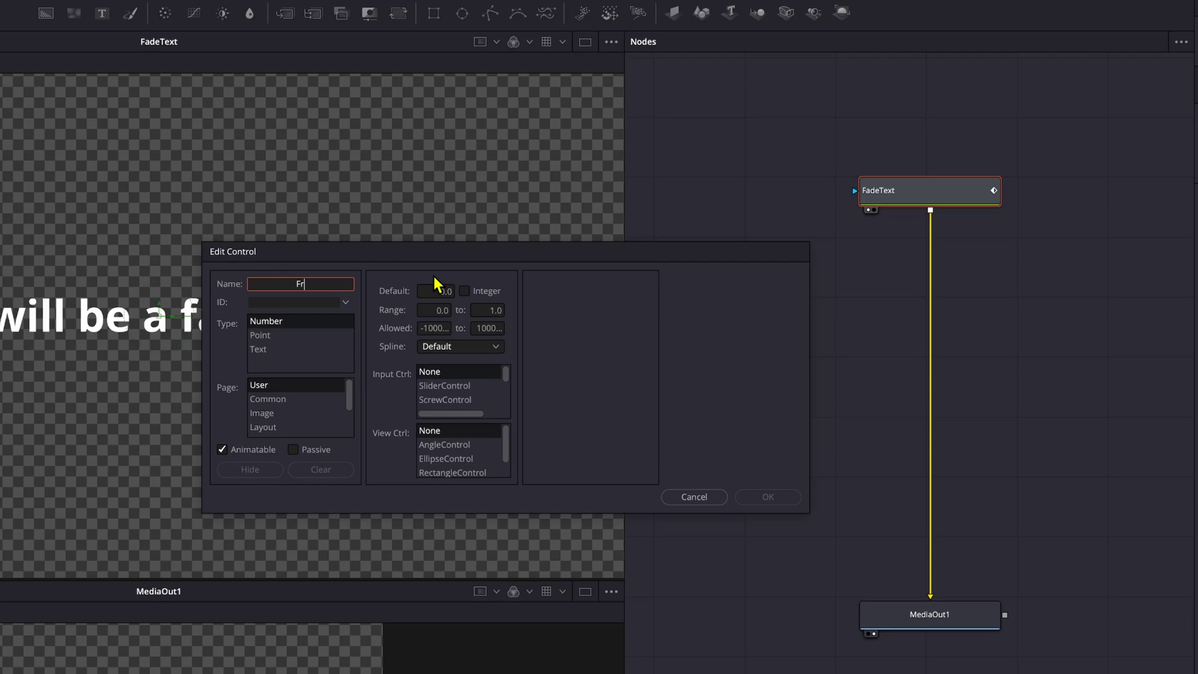
pyautogui.write('ames Per Second')
pyautogui.press('Tab')
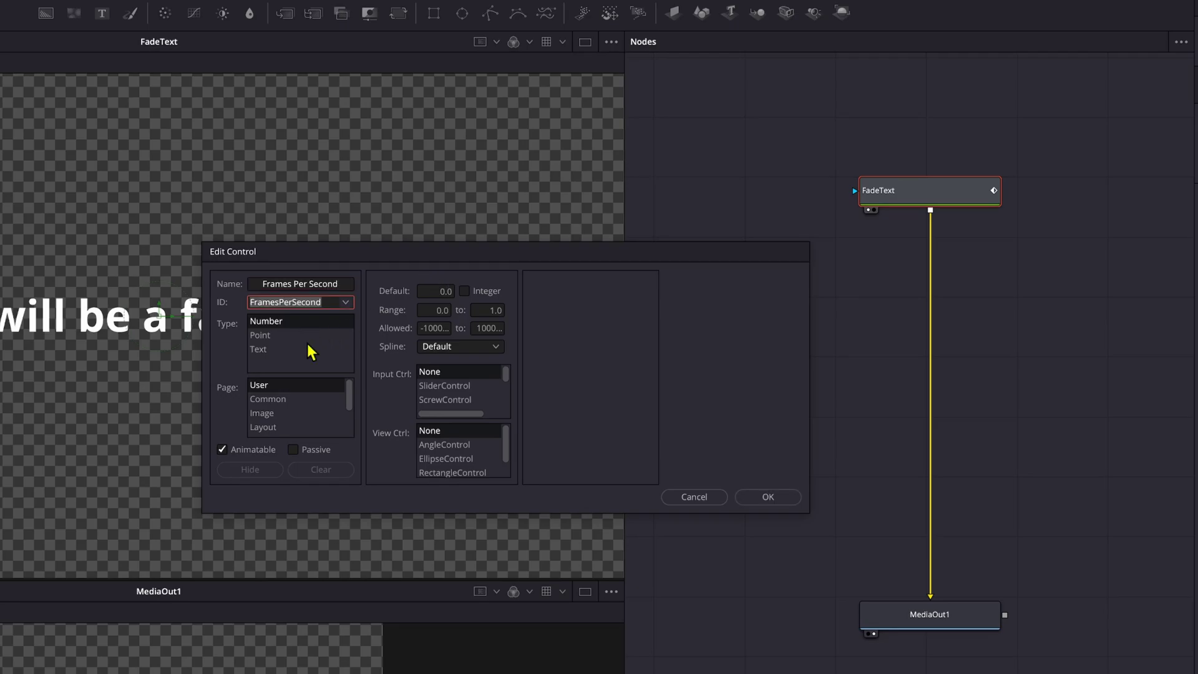
pyautogui.click(269, 386)
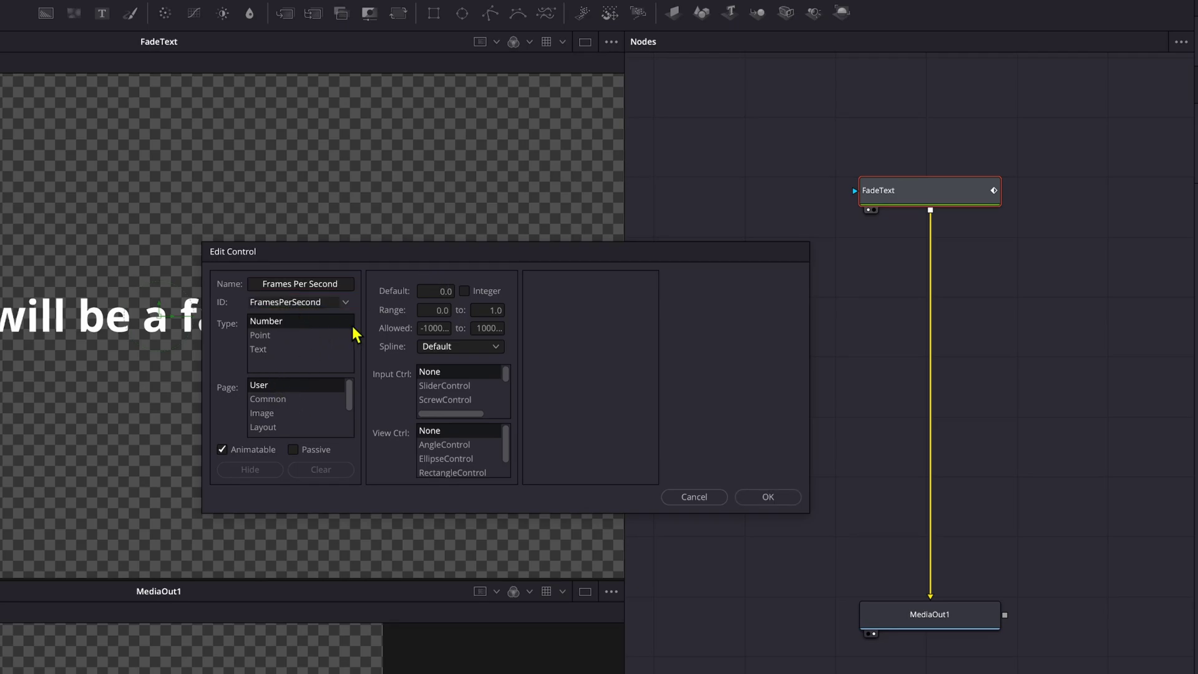
pyautogui.click(435, 309)
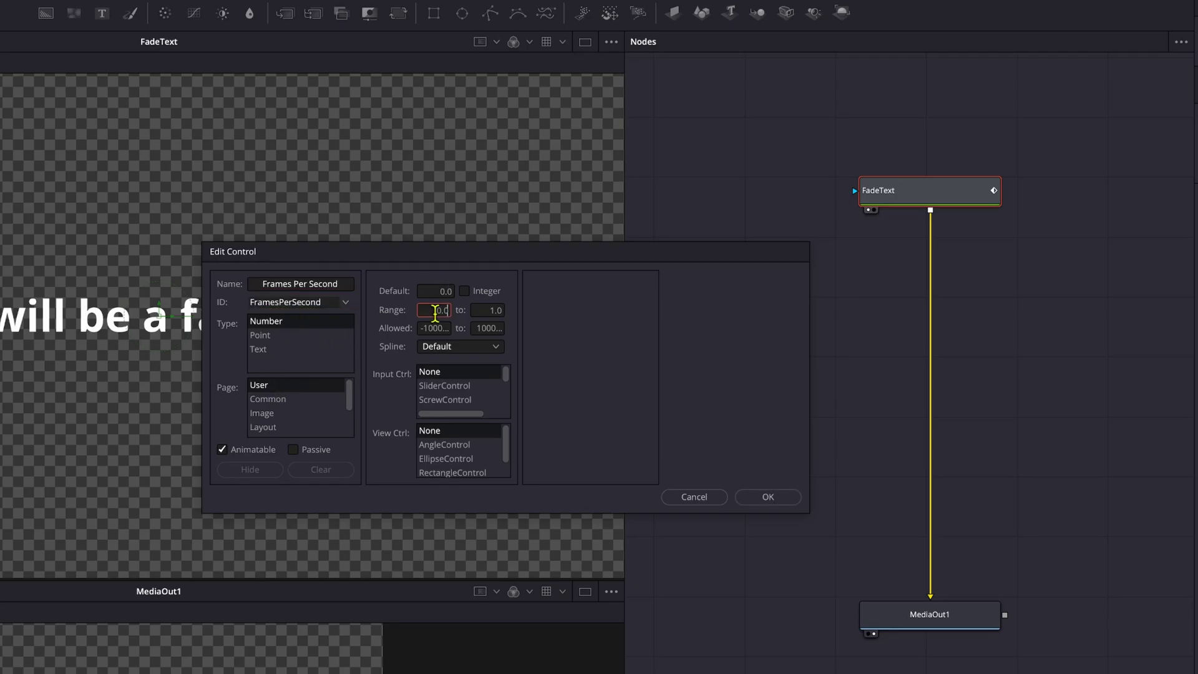
pyautogui.click(478, 307)
pyautogui.write('120')
pyautogui.click(454, 386)
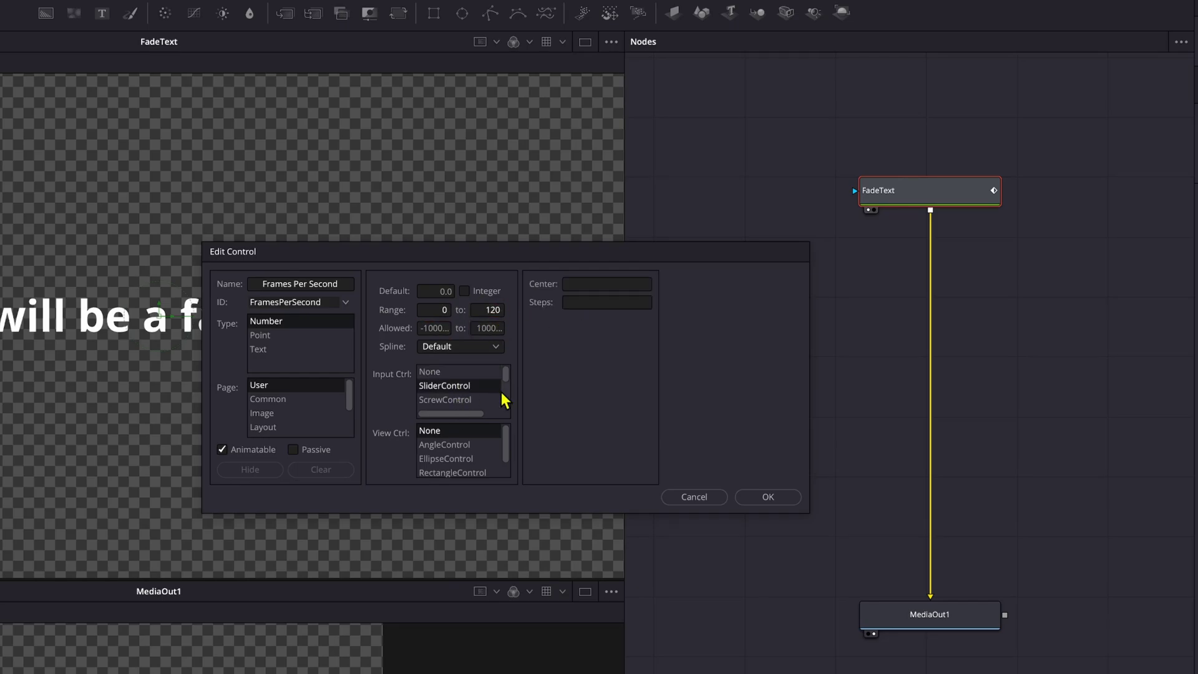
pyautogui.click(596, 286)
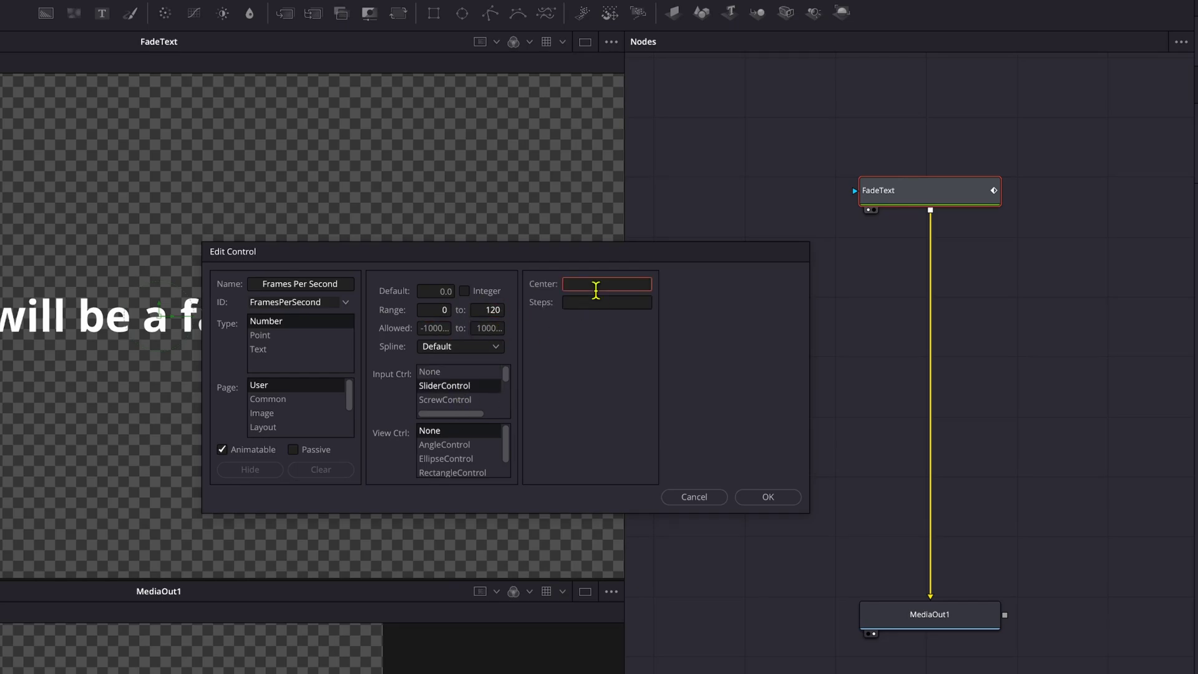
pyautogui.click(765, 497)
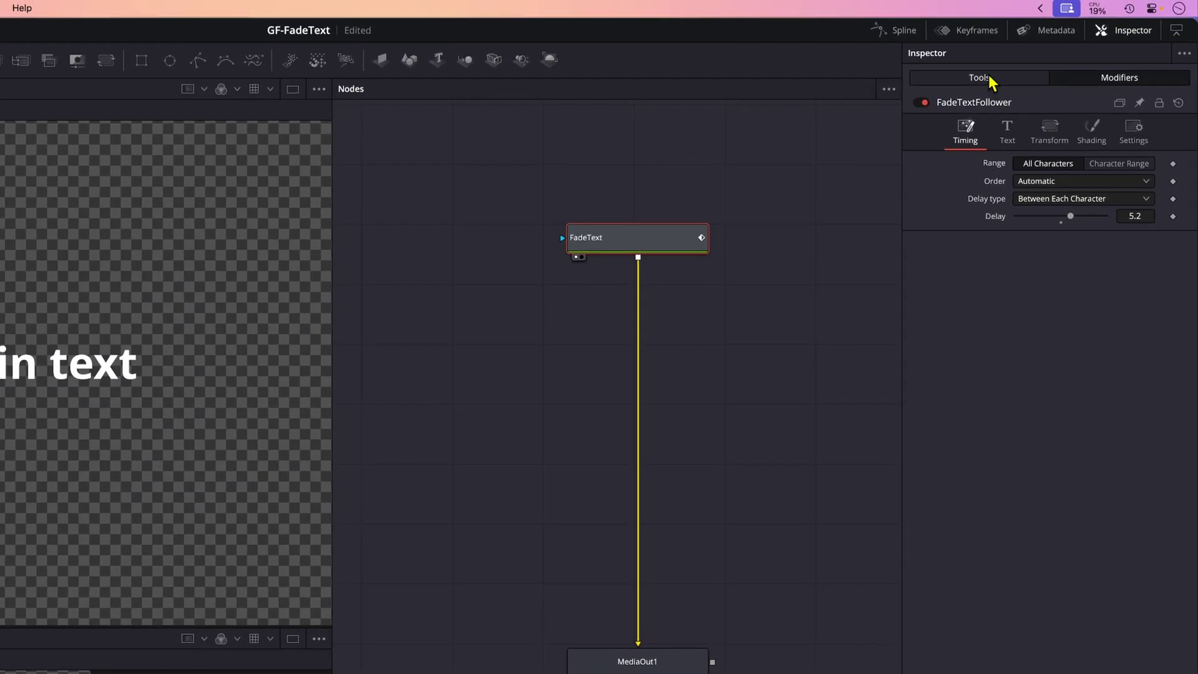
# Step: Check the new Frames Per Second slider on FadeText's User page
pyautogui.click(991, 80)
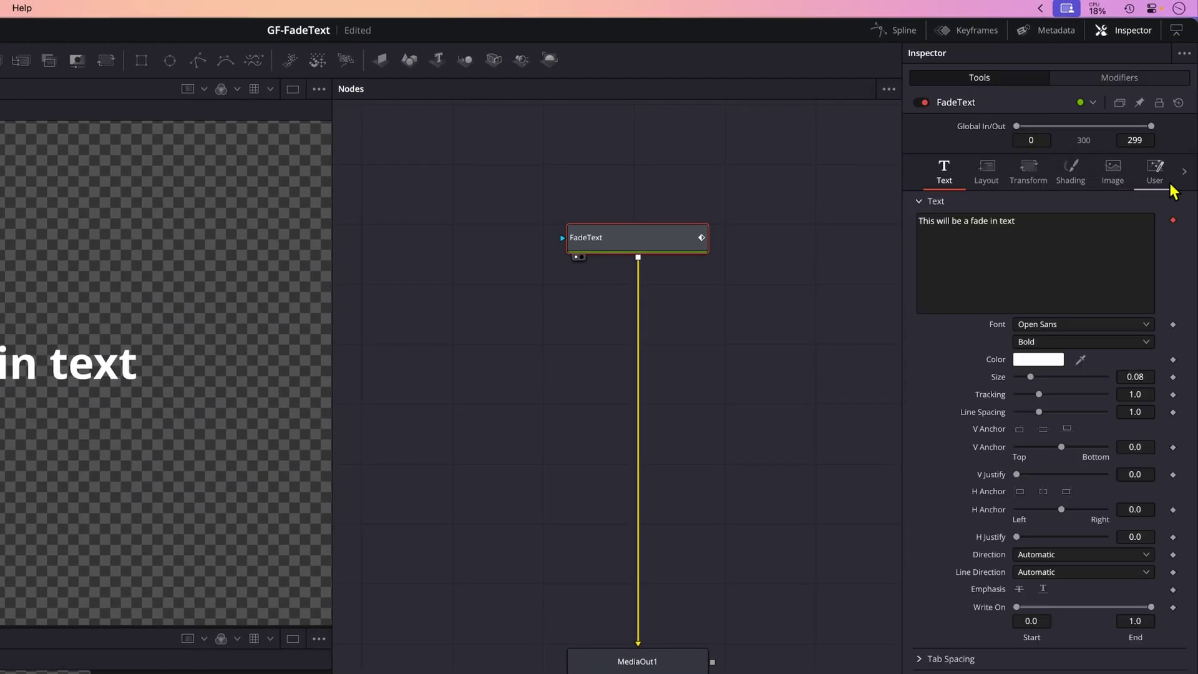
pyautogui.click(1154, 169)
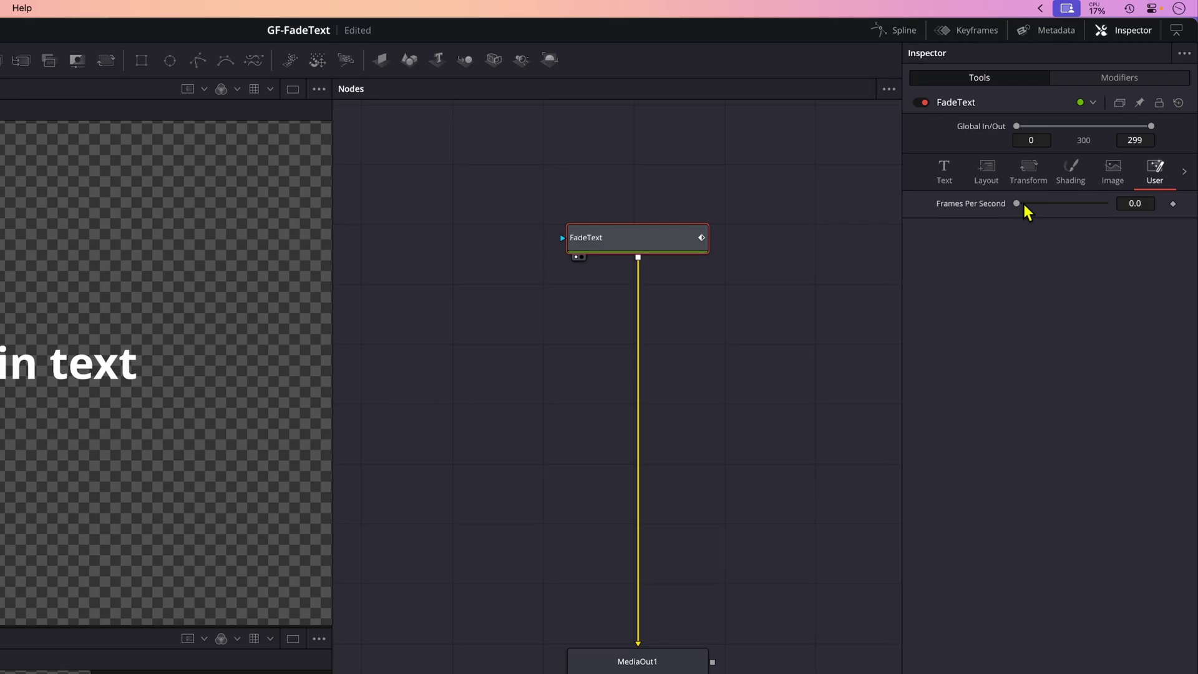
pyautogui.moveTo(1017, 203)
pyautogui.mouseDown()
pyautogui.moveTo(1096, 209)
pyautogui.moveTo(1018, 204)
pyautogui.mouseUp()
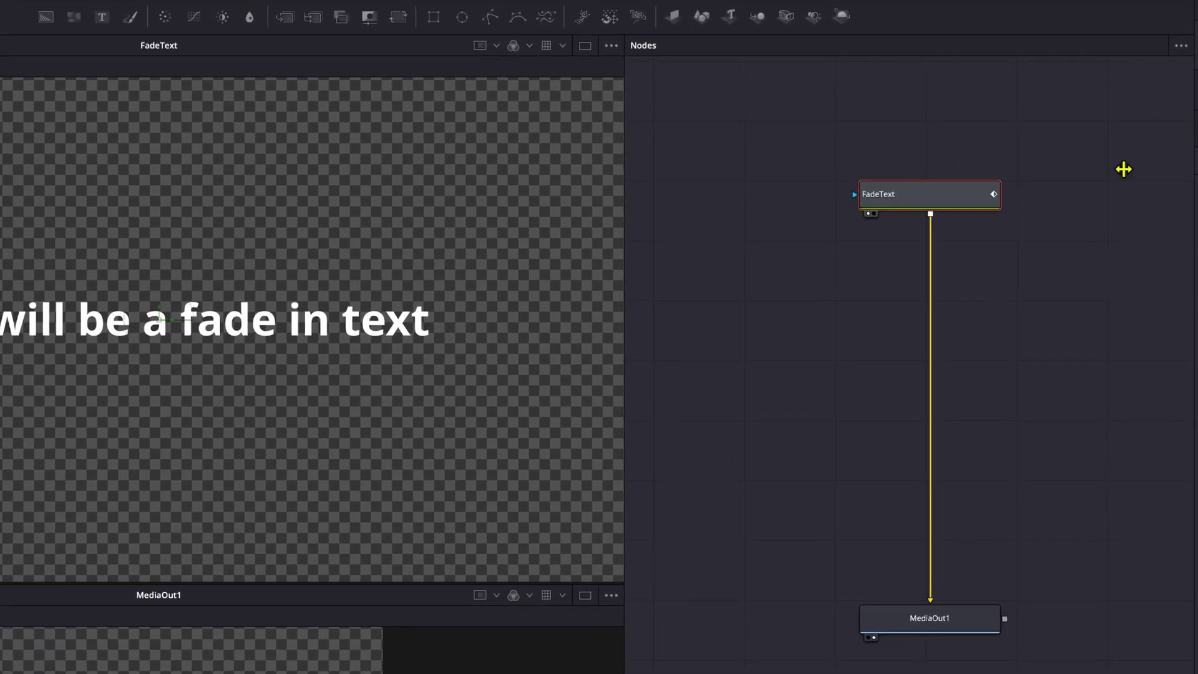
# Step: Add a Fade Speed Sec slider control: default 2, range 0 to 5, centre 2
pyautogui.rightClick(912, 189)
pyautogui.click(961, 475)
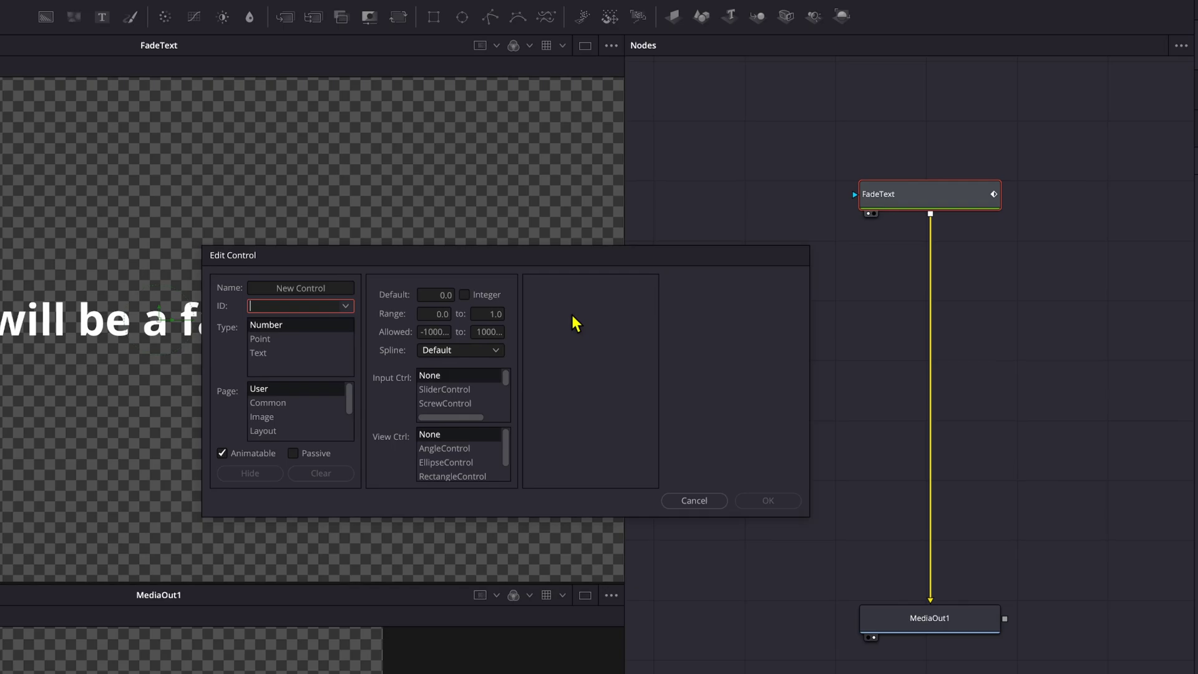
pyautogui.write('Fade Speed Sec')
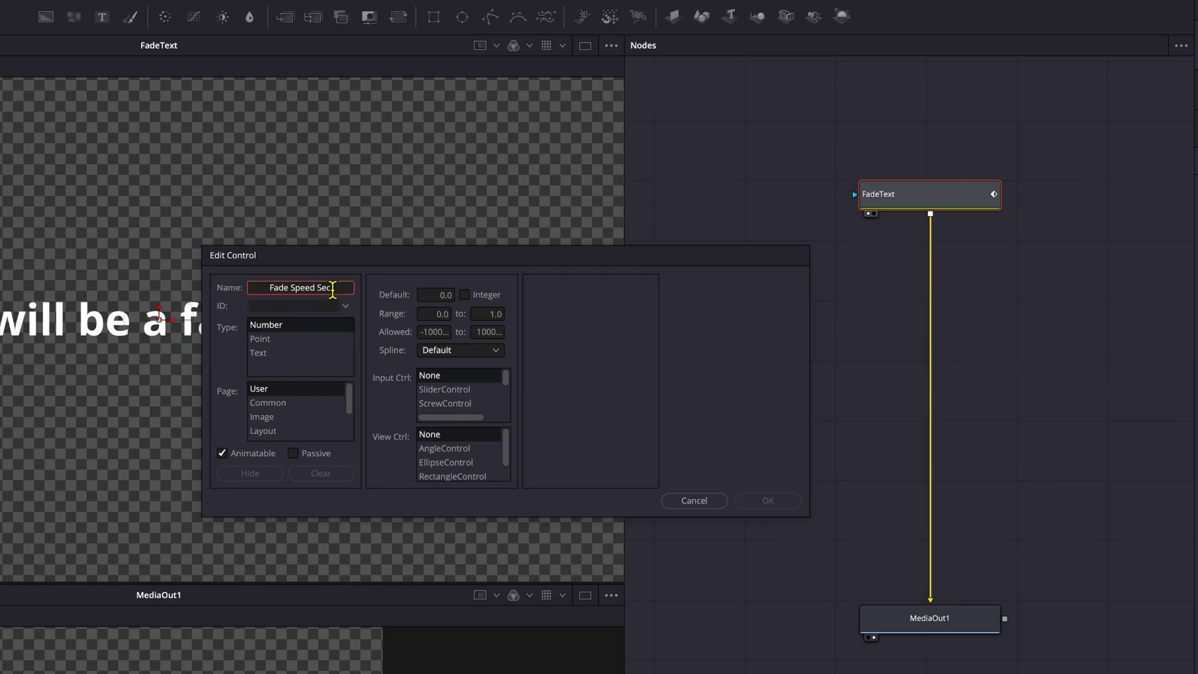
pyautogui.press('Tab')
pyautogui.click(445, 295)
pyautogui.write('2')
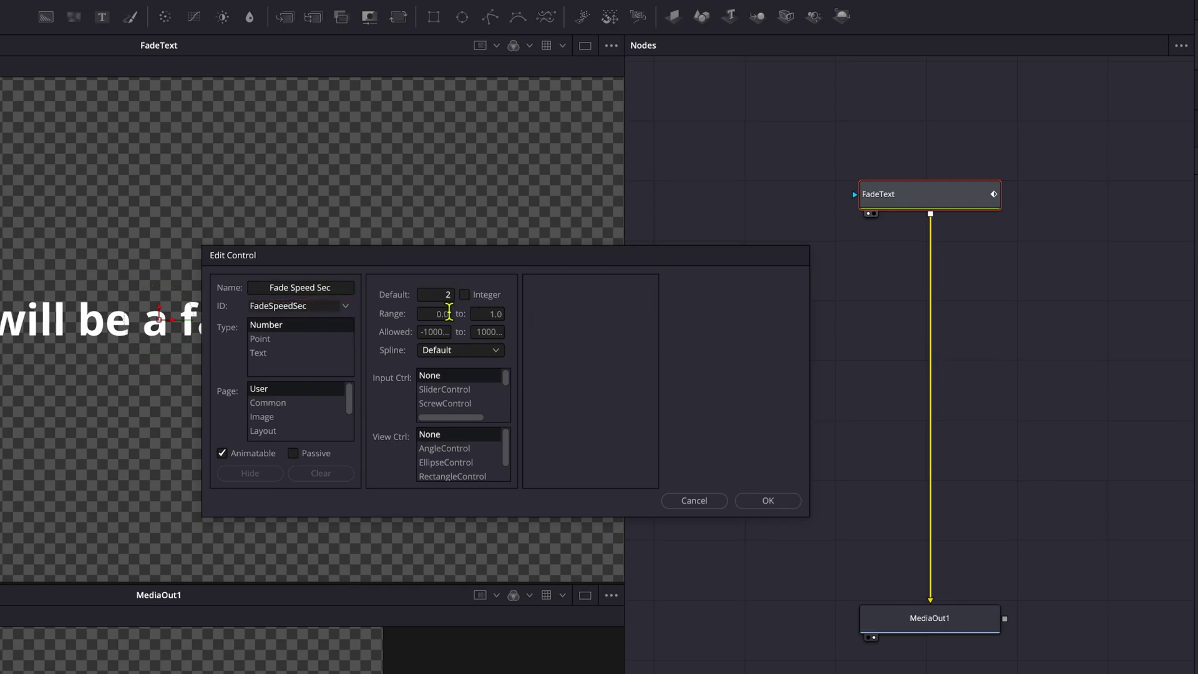
pyautogui.click(444, 314)
pyautogui.write('0')
pyautogui.press('Tab')
pyautogui.write('5')
pyautogui.press('Tab')
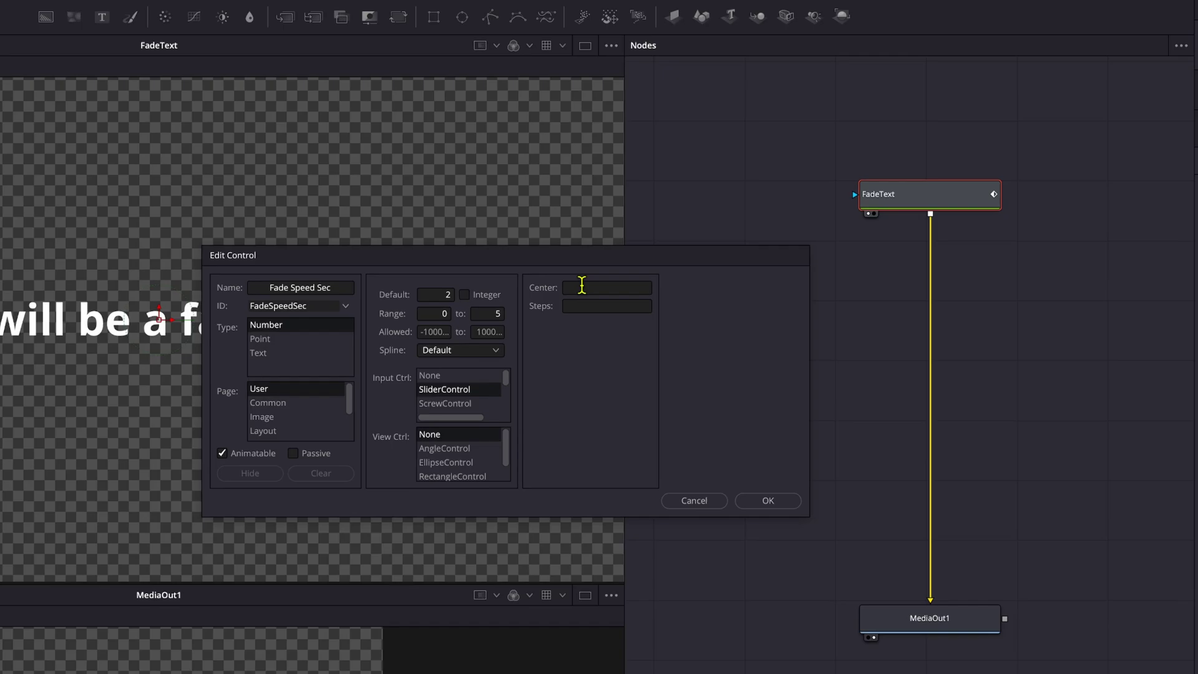
pyautogui.click(623, 287)
pyautogui.write('2')
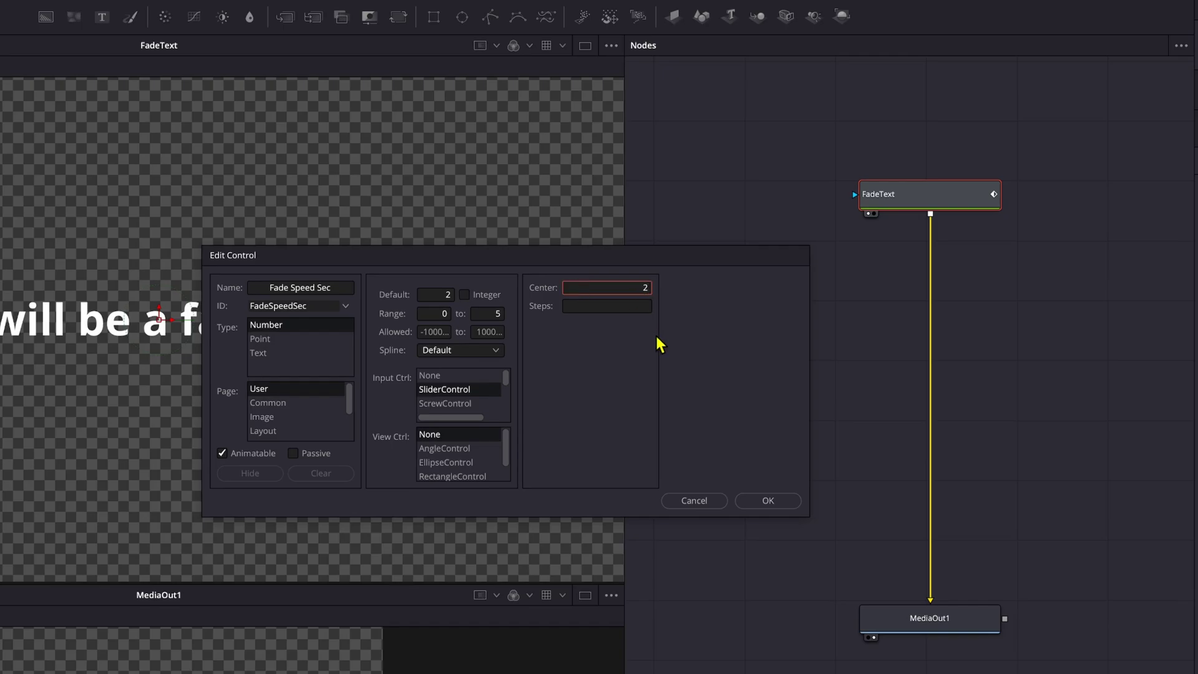
pyautogui.click(765, 502)
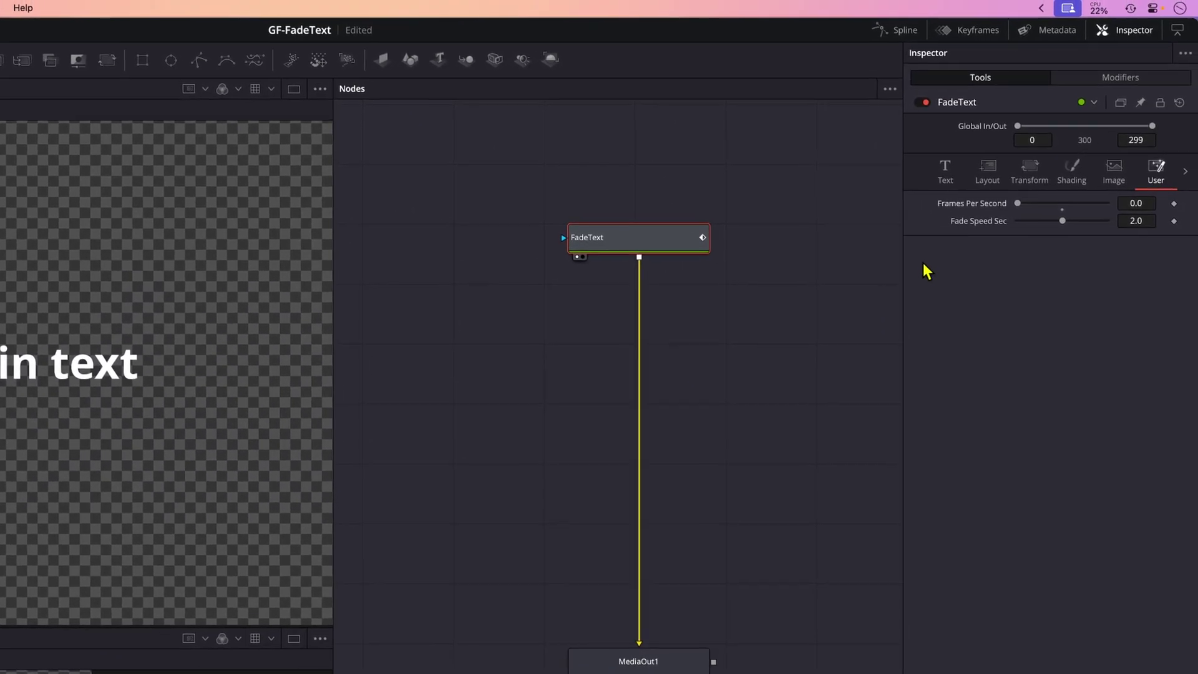
# Step: Paste the floor(comp:GetPrefs().Comp.FrameFormat.Rate...) expression into Frames Per Second, making it read 60.0
pyautogui.rightClick(978, 208)
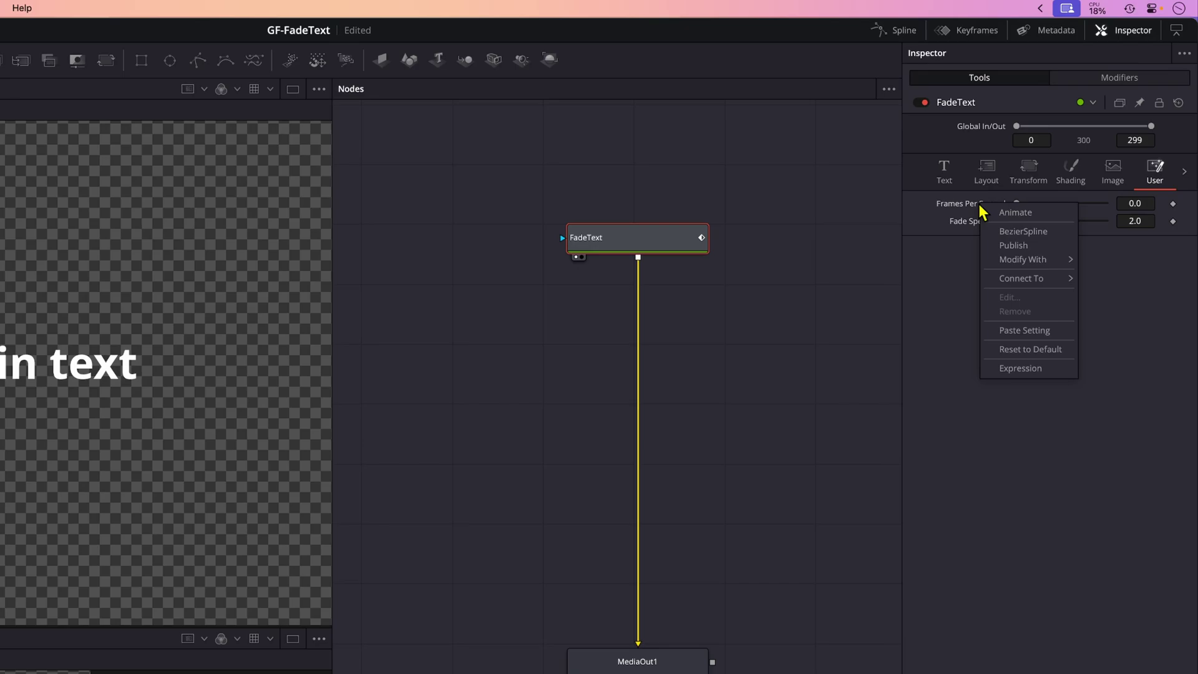
pyautogui.click(1017, 368)
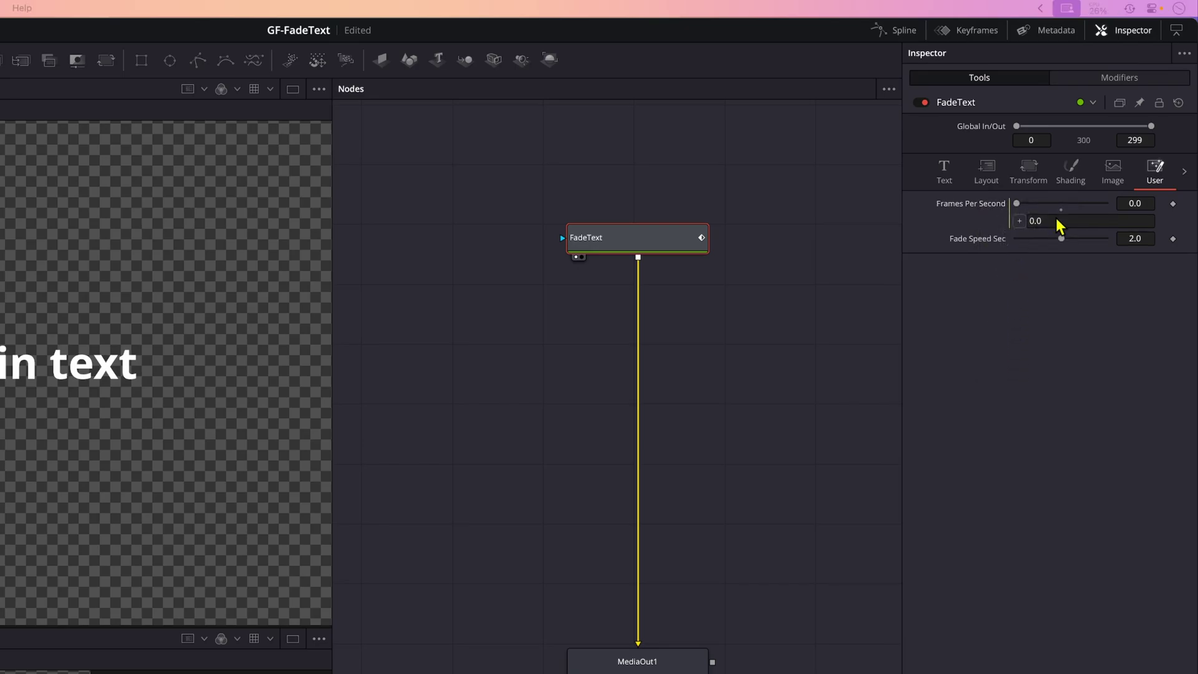
pyautogui.moveTo(1059, 225); pyautogui.dragTo(1006, 224)
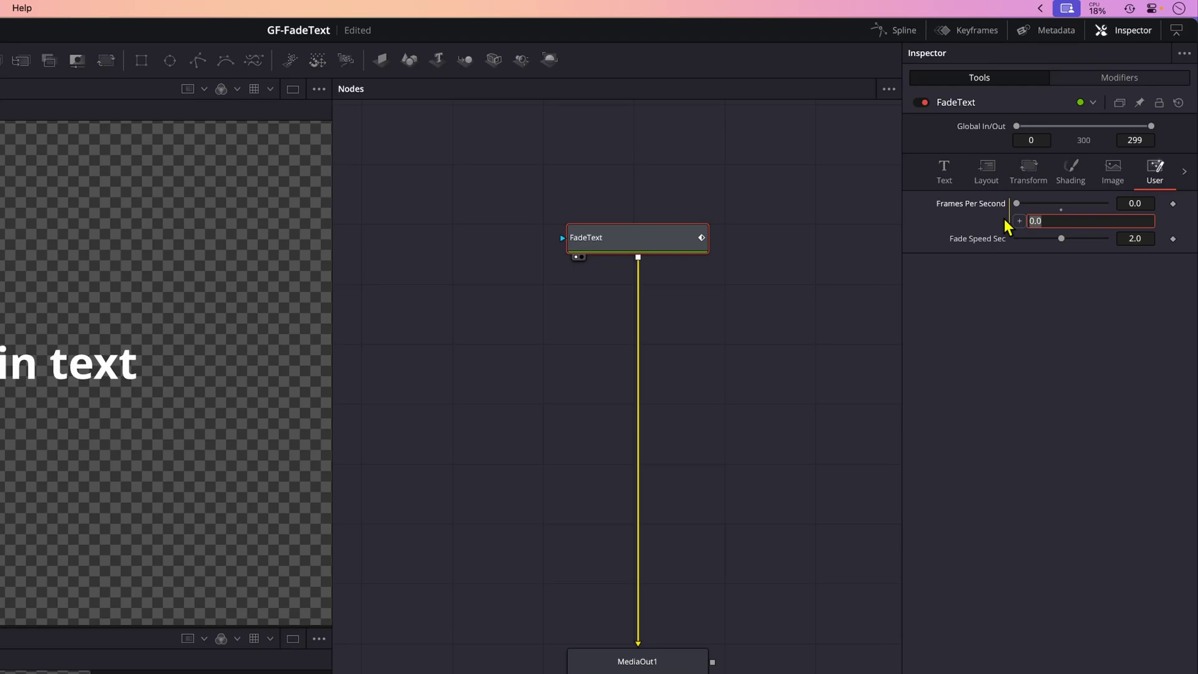
pyautogui.press('super+v')
pyautogui.press('Tab')
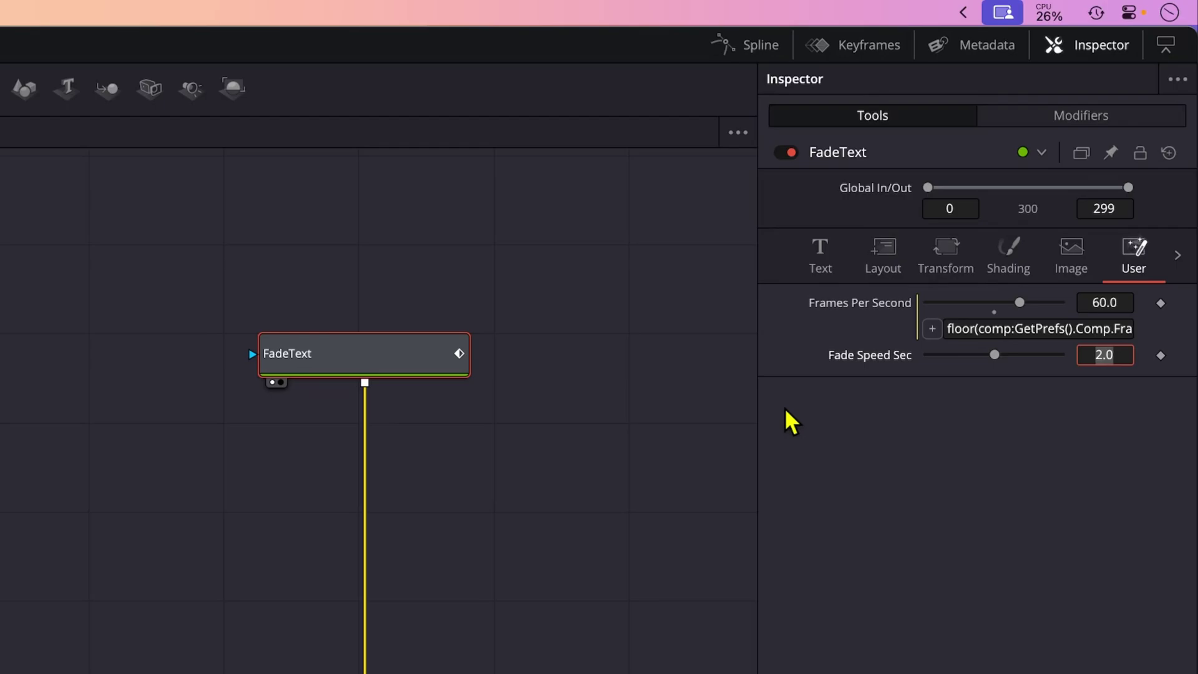
pyautogui.click(784, 407)
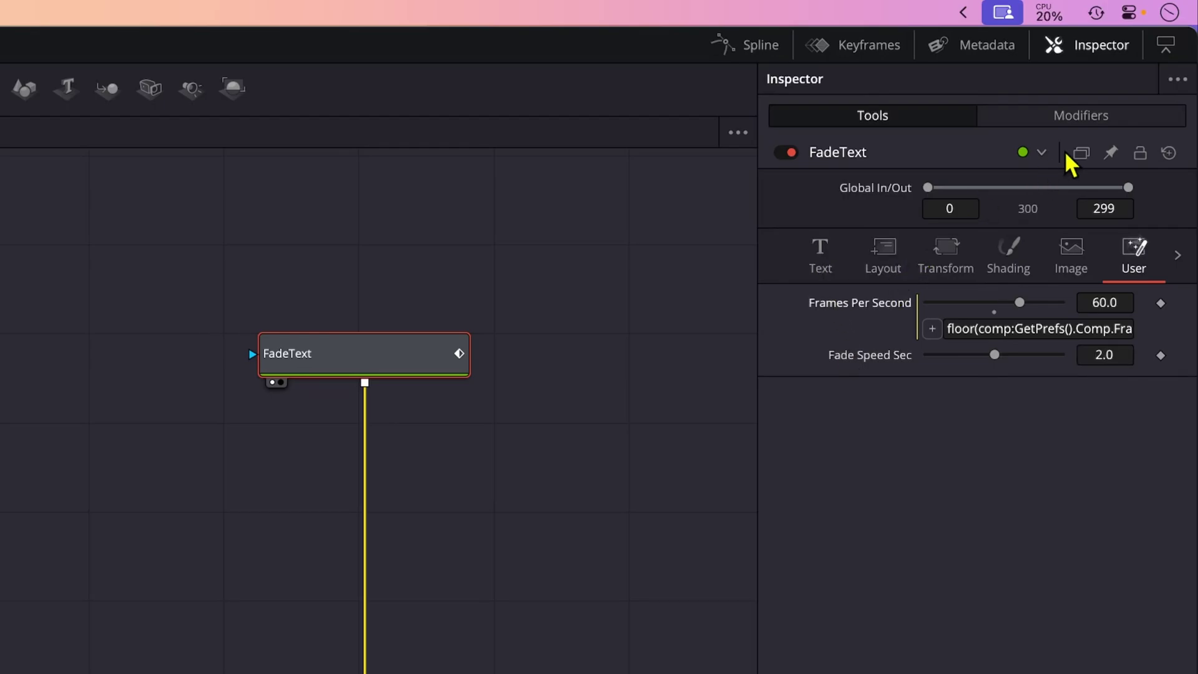
# Step: Set FadeTextFollower's Delay to the pasted FadeSpeedSec*FramesPerSecond/string.len(Text) expression
pyautogui.click(1080, 117)
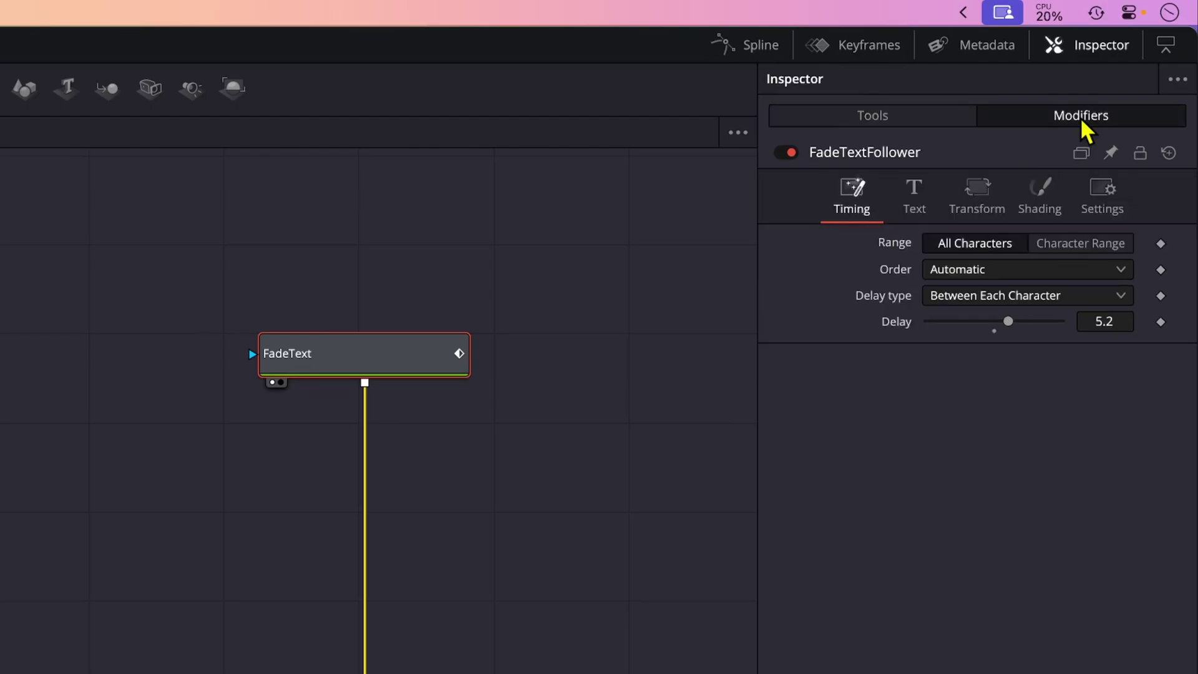
pyautogui.rightClick(908, 333)
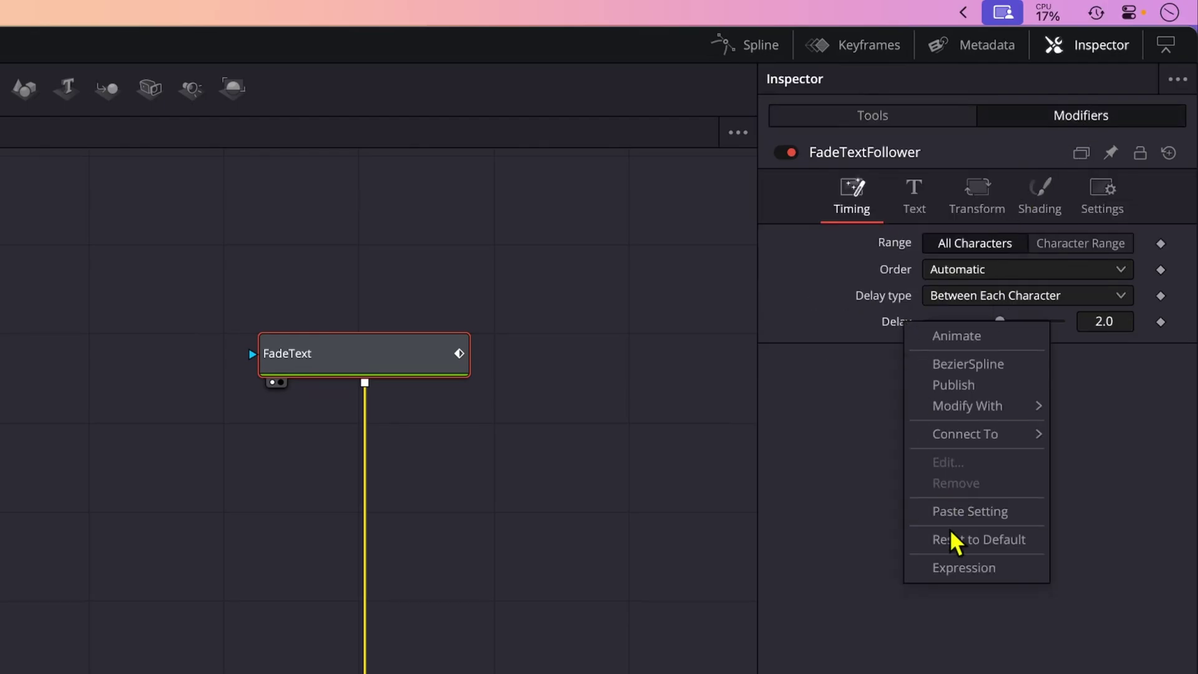
pyautogui.click(955, 567)
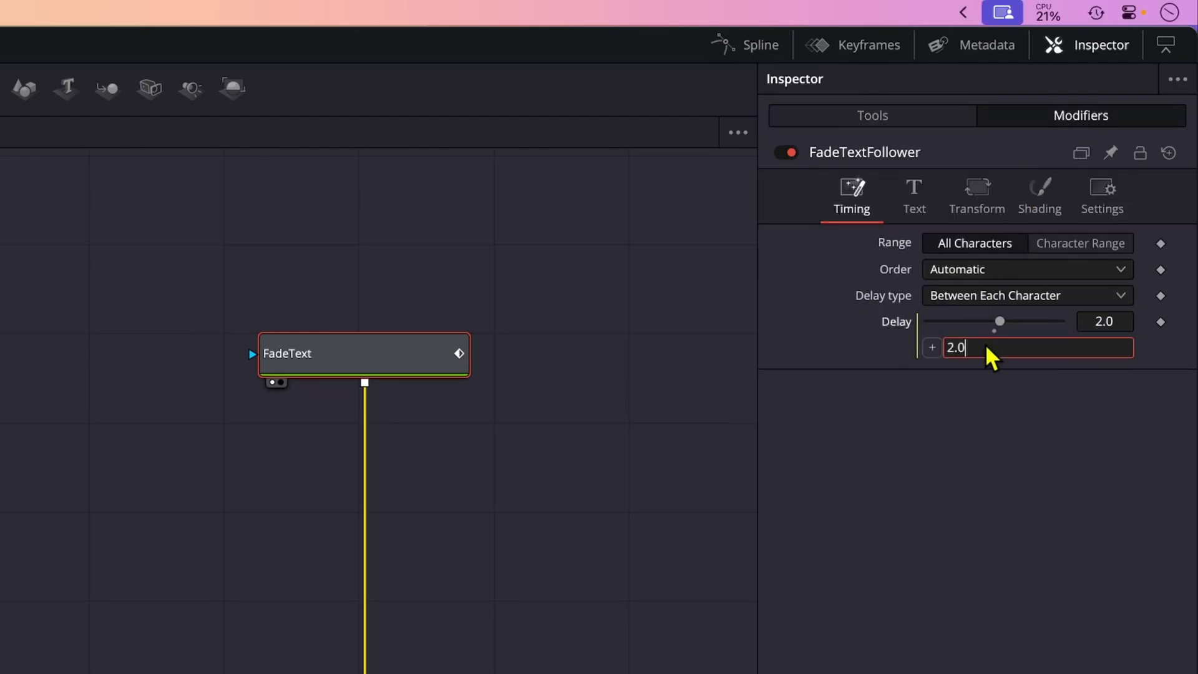
pyautogui.moveTo(987, 347); pyautogui.dragTo(929, 347)
pyautogui.press('super+v')
pyautogui.press('Return')
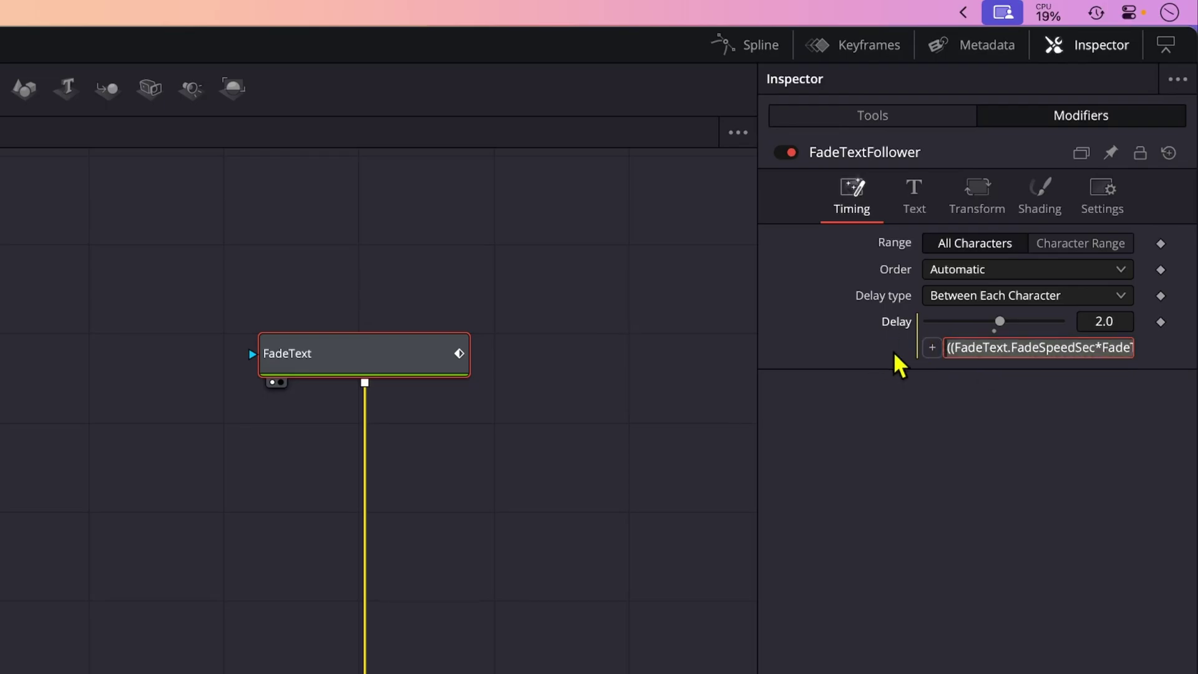
pyautogui.click(1109, 346)
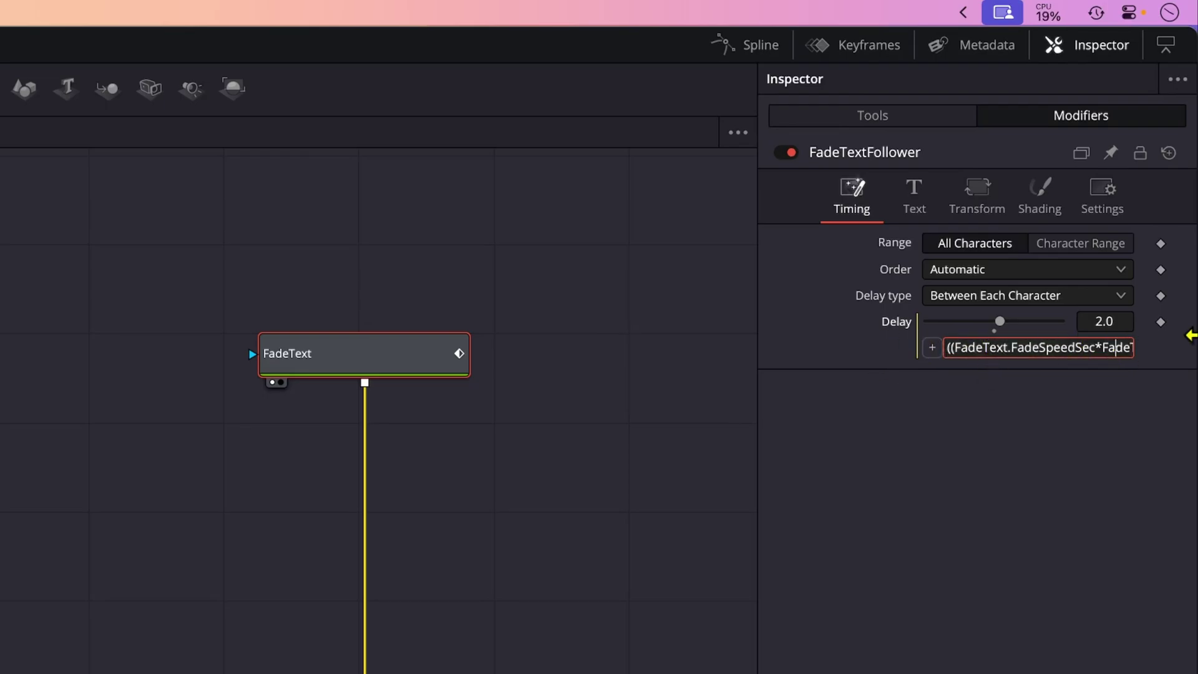
pyautogui.press('Right')
pyautogui.press('Right')
pyautogui.press('Right')
pyautogui.press('Right')
pyautogui.press('Right')
pyautogui.press('Right')
pyautogui.press('Right')
pyautogui.press('Right')
pyautogui.press('Right')
pyautogui.press('Right')
pyautogui.press('Right')
pyautogui.press('Right')
pyautogui.press('Right')
pyautogui.press('Right')
pyautogui.press('Right')
pyautogui.press('Right')
pyautogui.press('Right')
pyautogui.press('Right')
pyautogui.press('Right')
pyautogui.press('Right')
pyautogui.press('Right')
pyautogui.press('Right')
pyautogui.press('Right')
pyautogui.press('Right')
pyautogui.press('Right')
pyautogui.press('Right')
pyautogui.press('Right')
pyautogui.press('Right')
pyautogui.press('Right')
pyautogui.press('Right')
pyautogui.press('Right')
pyautogui.press('Right')
pyautogui.press('Right')
pyautogui.press('Right')
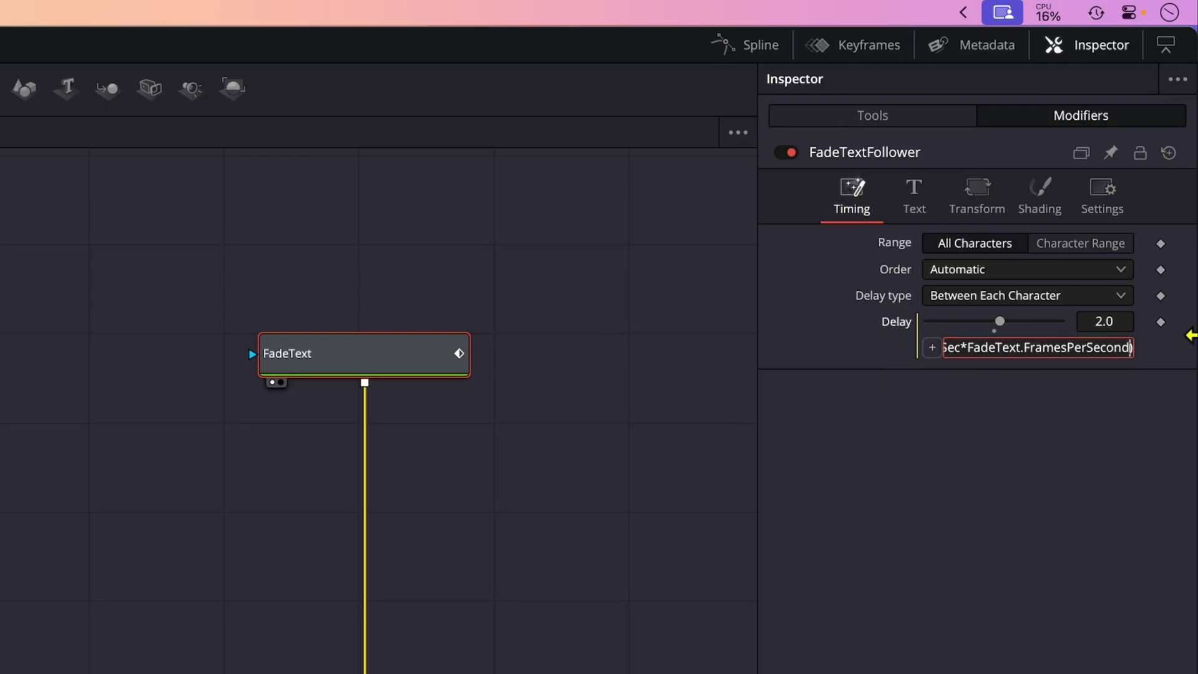
pyautogui.press('Right')
pyautogui.press('Right')
pyautogui.press('Right')
pyautogui.press('Right')
pyautogui.press('Right')
pyautogui.press('Right')
pyautogui.press('Right')
pyautogui.press('Right')
pyautogui.press('Right')
pyautogui.press('Right')
pyautogui.press('Right')
pyautogui.press('Right')
pyautogui.press('Right')
pyautogui.press('Right')
pyautogui.press('Right')
pyautogui.press('Right')
pyautogui.press('Right')
pyautogui.press('Right')
pyautogui.press('Right')
pyautogui.press('Right')
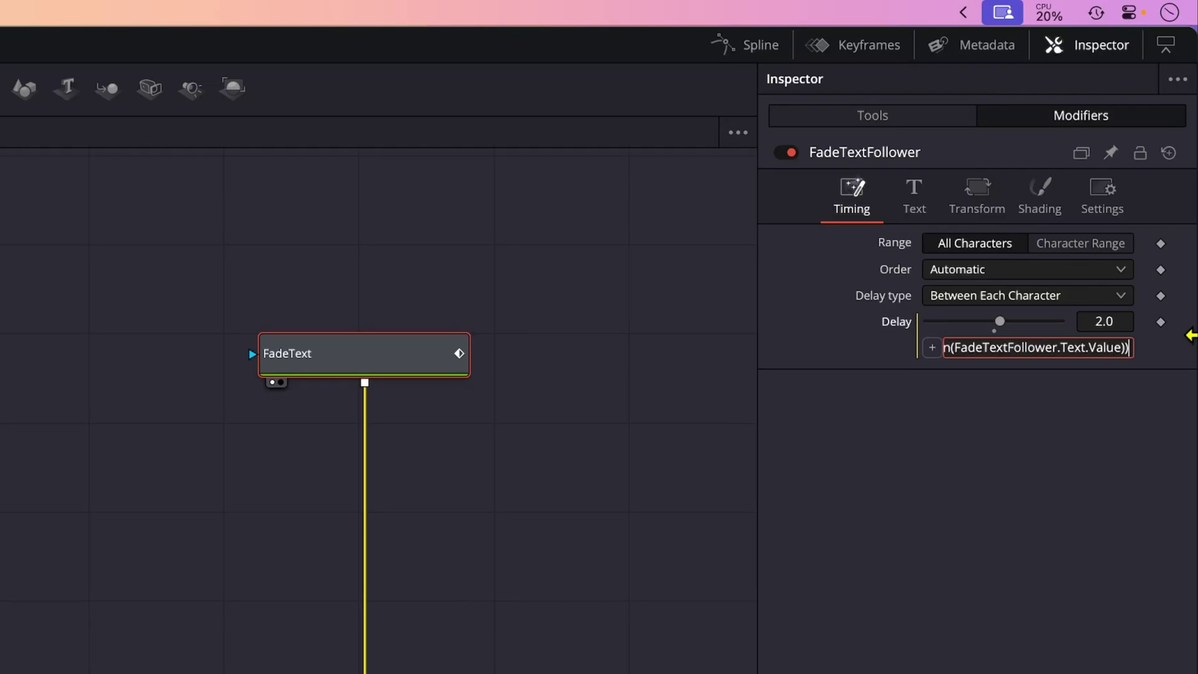
pyautogui.press('Return')
# Step: Lengthen FadeText's Fade Speed Sec from 2.0 to about 3.9 seconds in its User settings
pyautogui.click(863, 113)
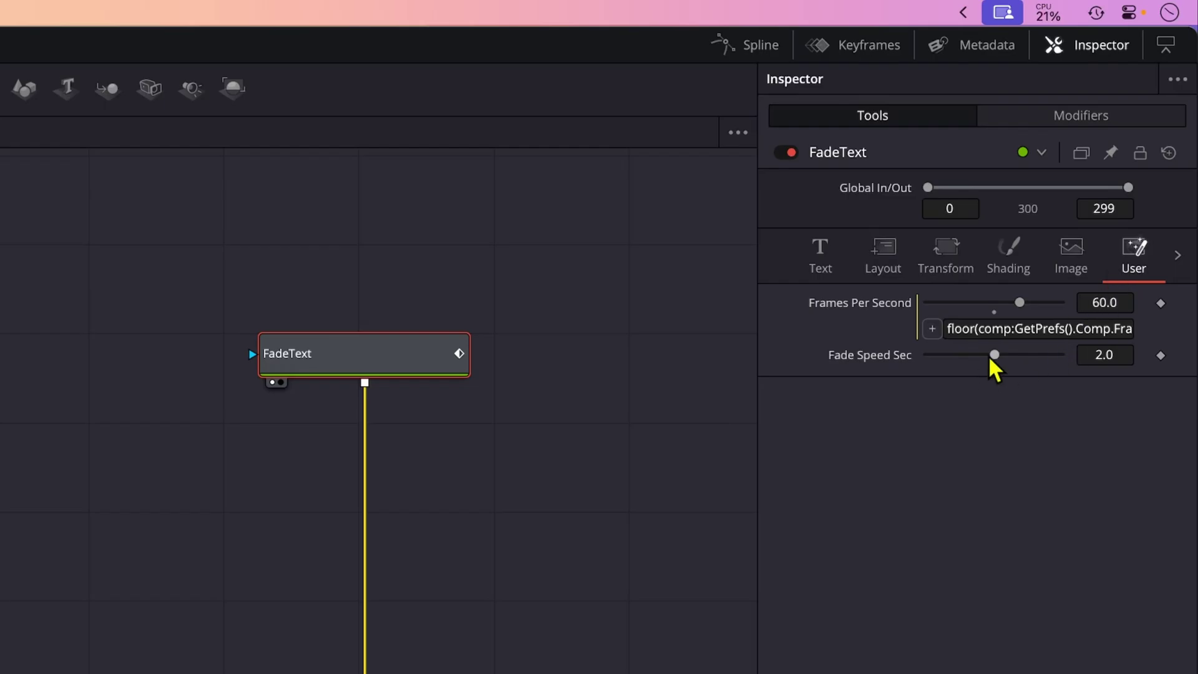
pyautogui.moveTo(994, 354); pyautogui.dragTo(1009, 356)
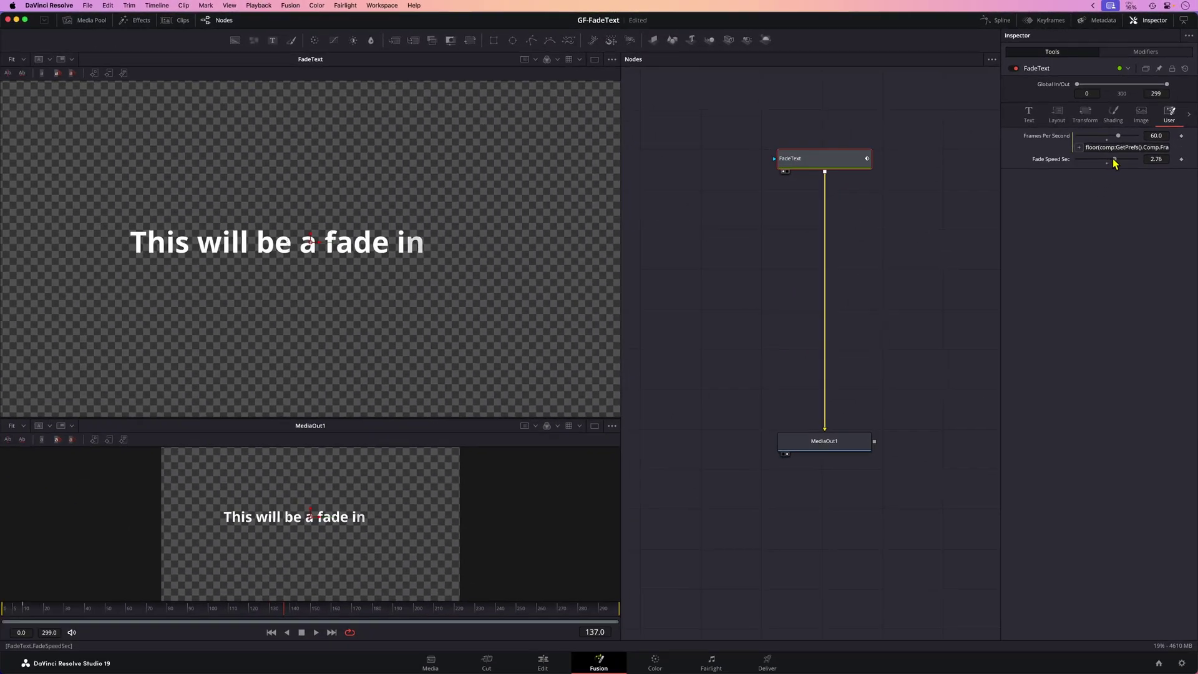
pyautogui.moveTo(1114, 163)
pyautogui.mouseDown()
pyautogui.moveTo(1126, 163)
pyautogui.moveTo(1089, 163)
pyautogui.moveTo(1142, 163)
pyautogui.moveTo(1086, 164)
pyautogui.moveTo(1098, 163)
pyautogui.mouseUp()
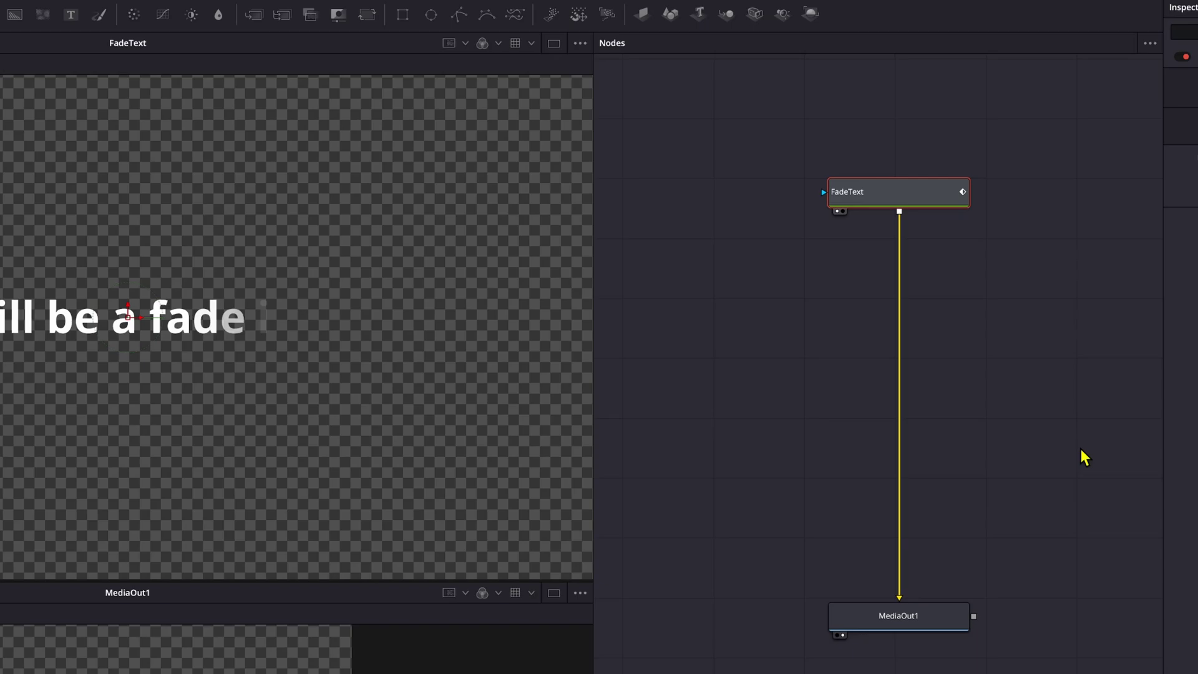
# Step: Create a macro from the FadeText node named MyFadeText
pyautogui.rightClick(844, 161)
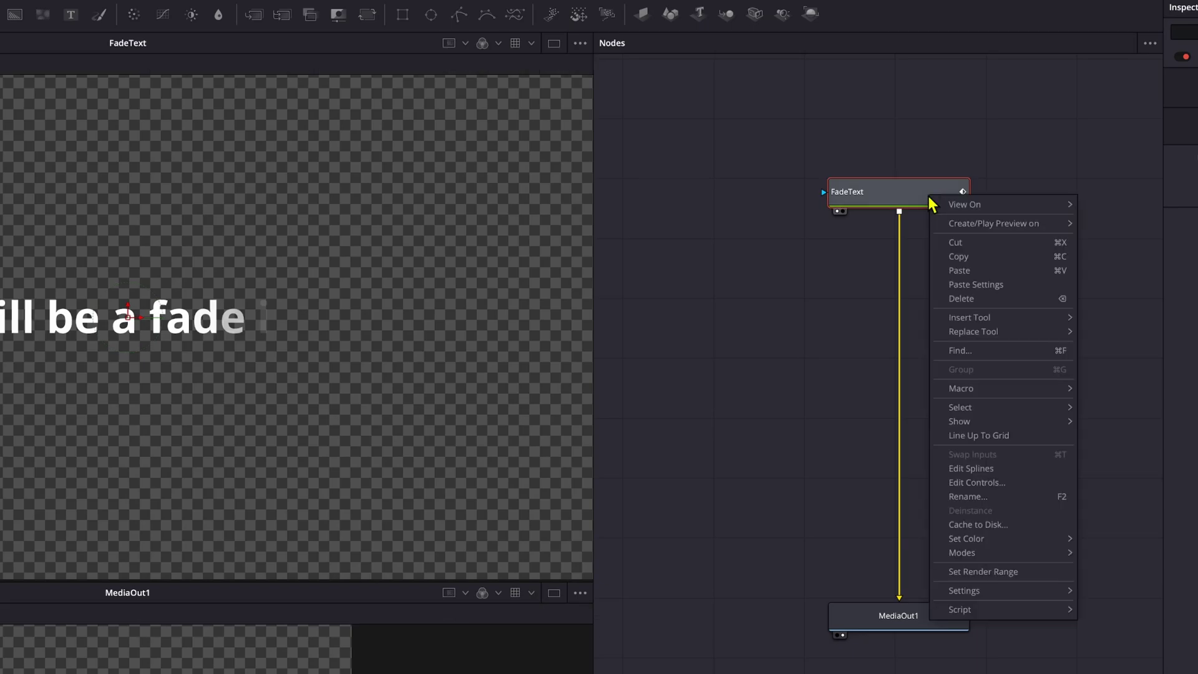
pyautogui.moveTo(982, 391)
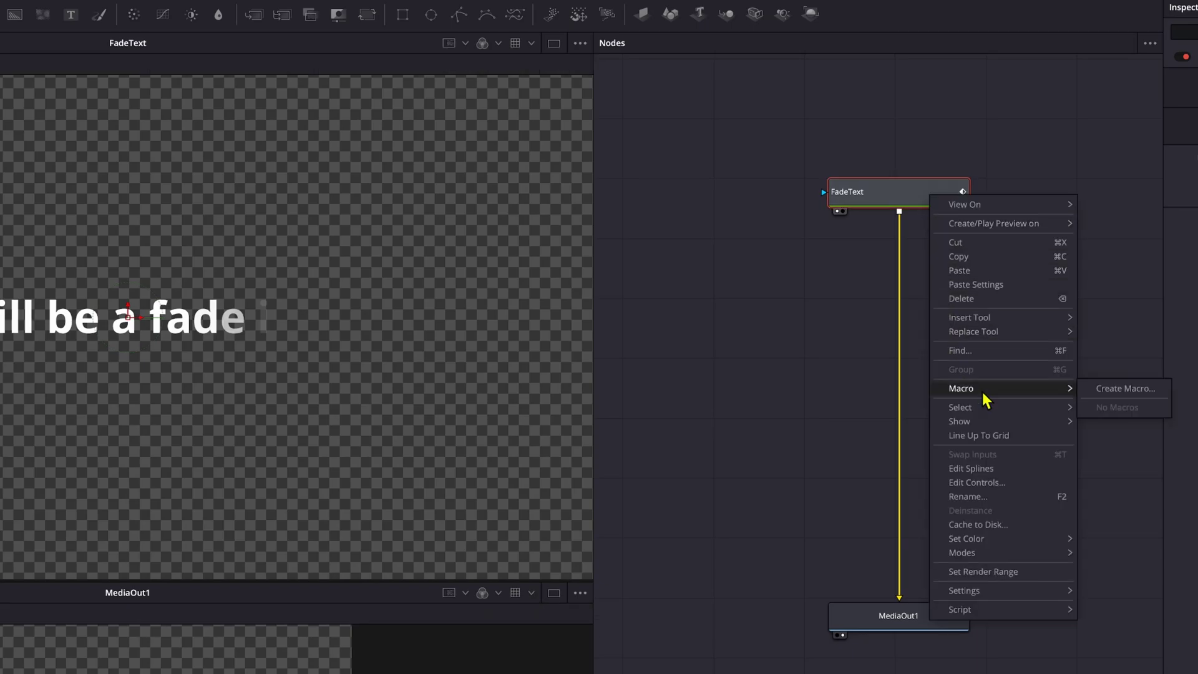
pyautogui.click(1105, 389)
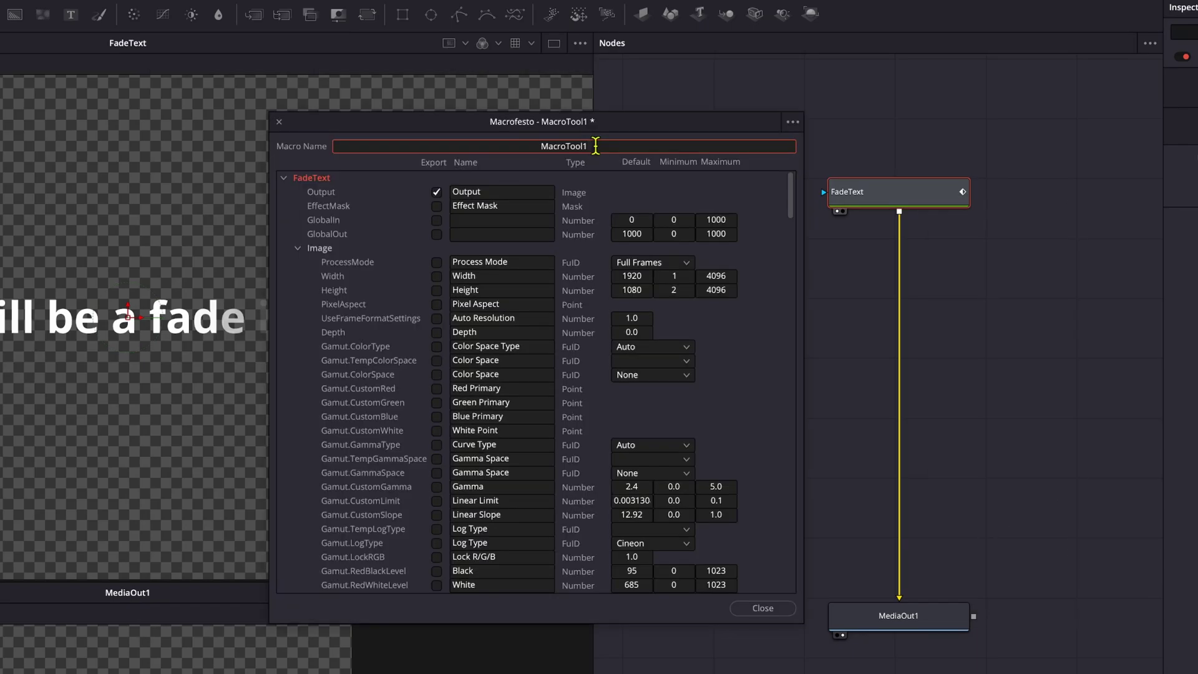
pyautogui.click(474, 146)
pyautogui.write('MyFadeText')
# Step: Export the text, layout, shading, RenderPath and Fade Speed Sec parameters in the macro
pyautogui.click(420, 248)
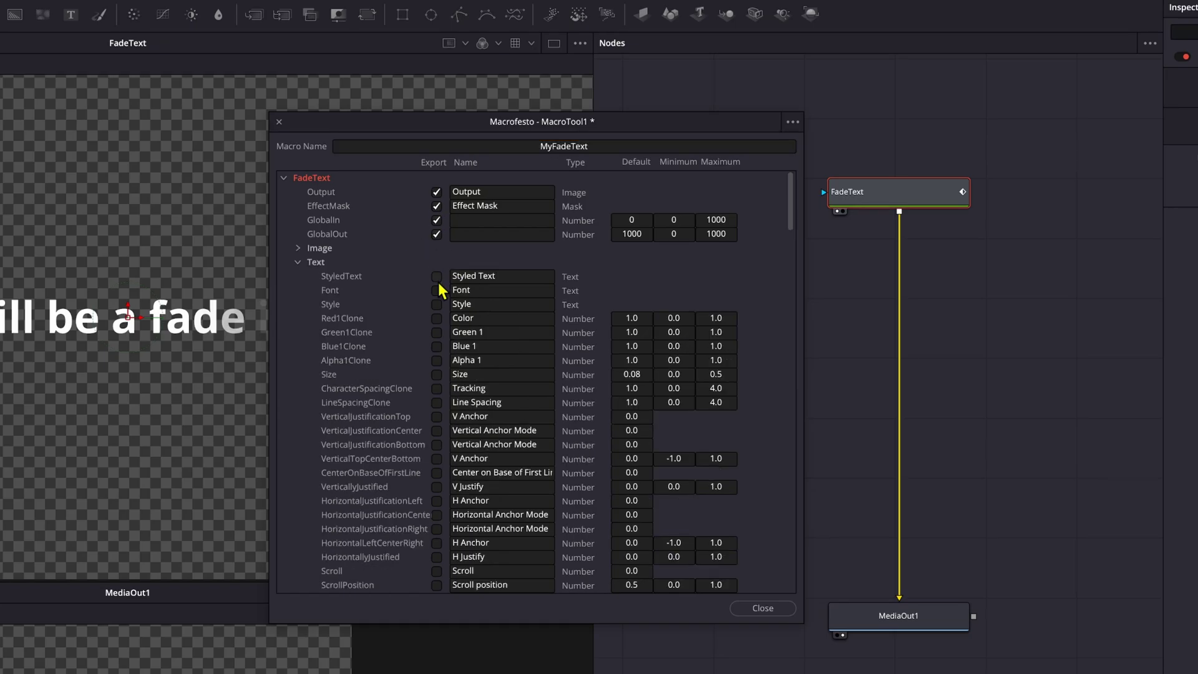
pyautogui.moveTo(436, 304); pyautogui.dragTo(441, 580)
pyautogui.scroll(-7, 440, 571)
pyautogui.scroll(-3, 441, 562)
pyautogui.scroll(-7, 441, 580)
pyautogui.moveTo(453, 329); pyautogui.dragTo(436, 443)
pyautogui.scroll(-3, 436, 443)
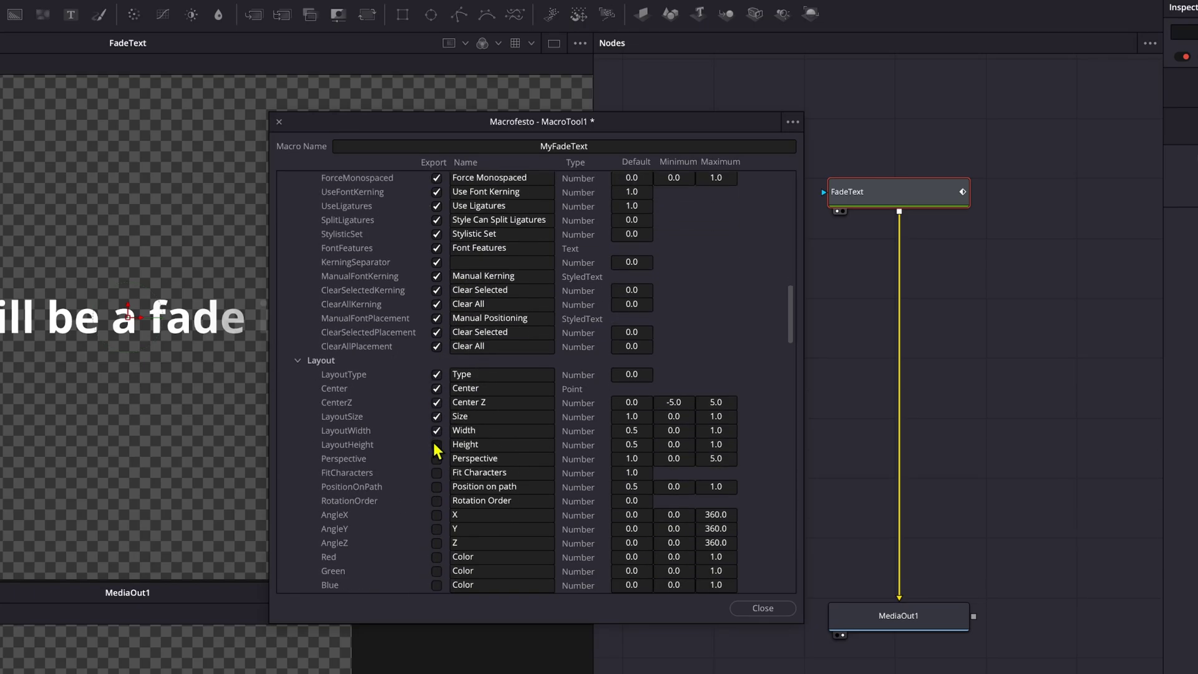
pyautogui.scroll(-15, 441, 312)
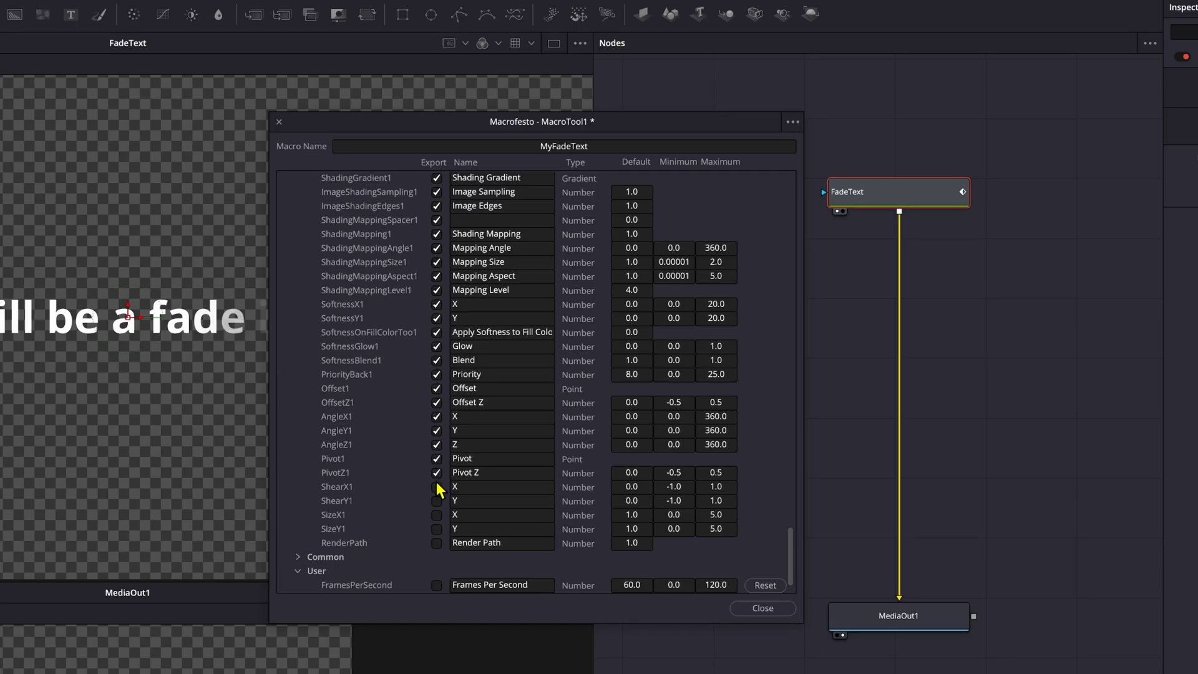
pyautogui.click(437, 542)
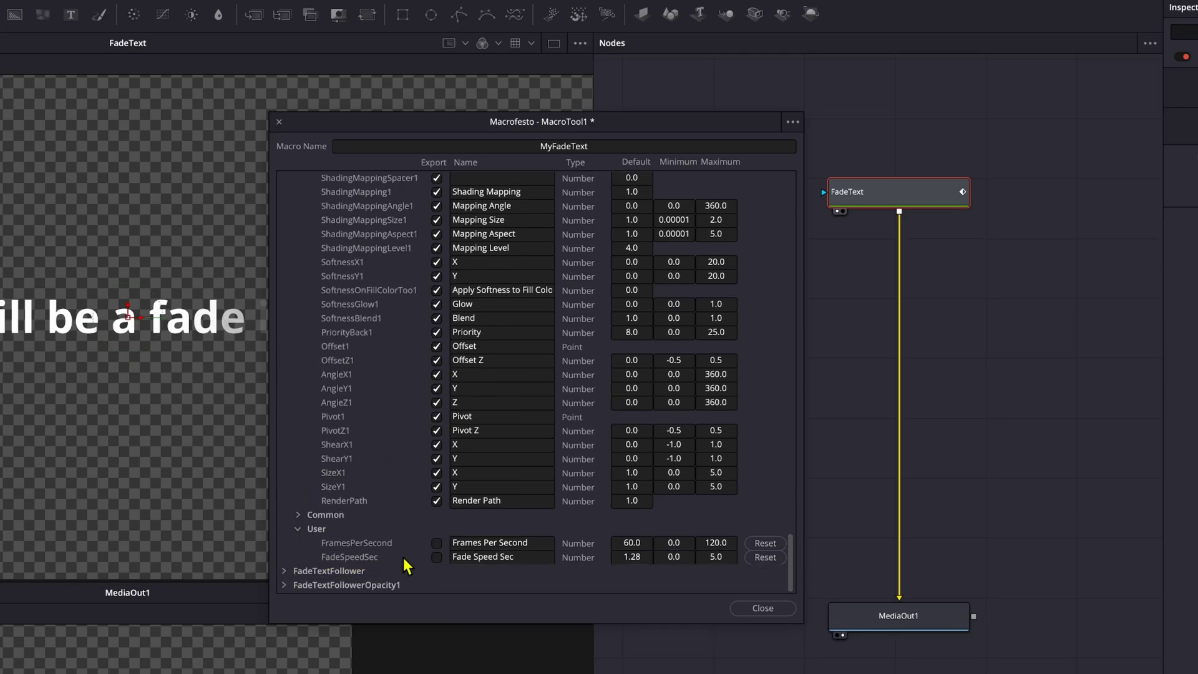
pyautogui.click(437, 557)
# Step: Save the macro as MyFadeText.setting in Fusion/Templates/Edit/Titles/GFinity
pyautogui.click(792, 122)
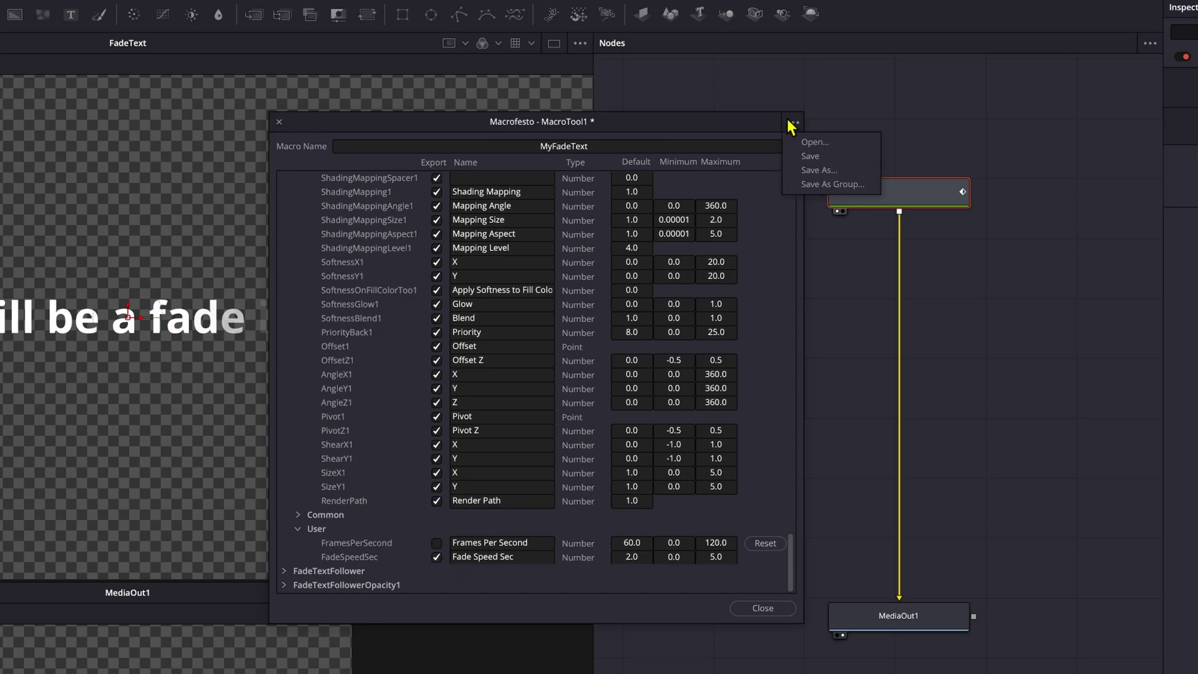
pyautogui.click(824, 177)
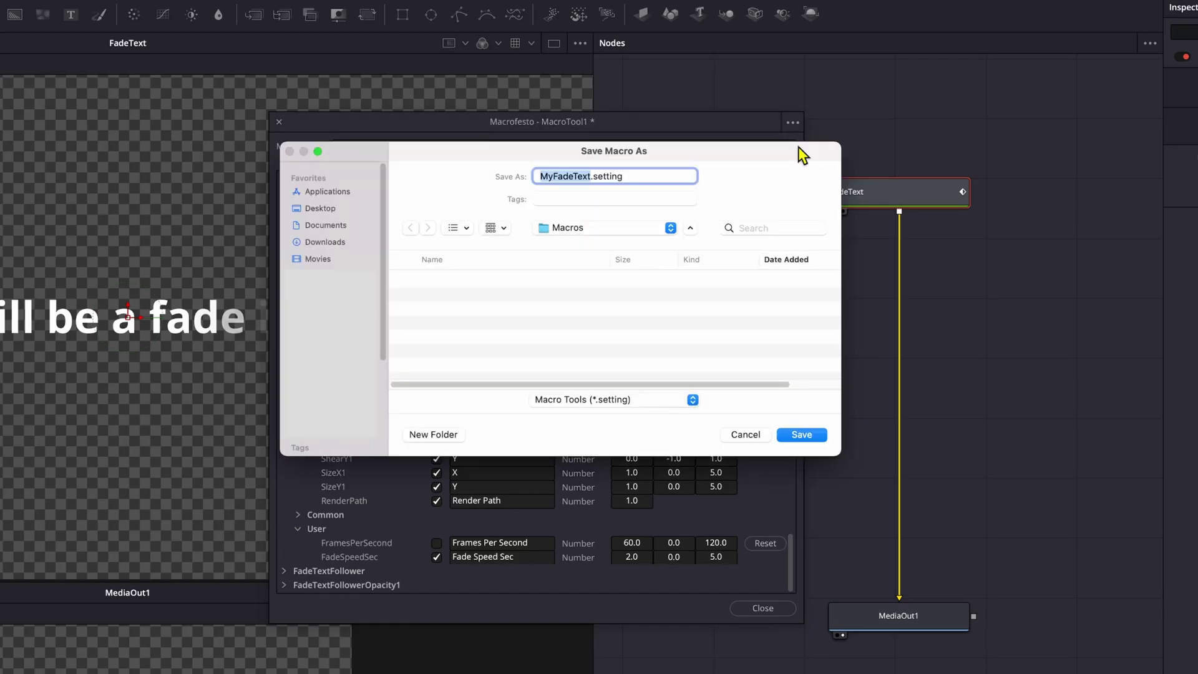
pyautogui.click(608, 228)
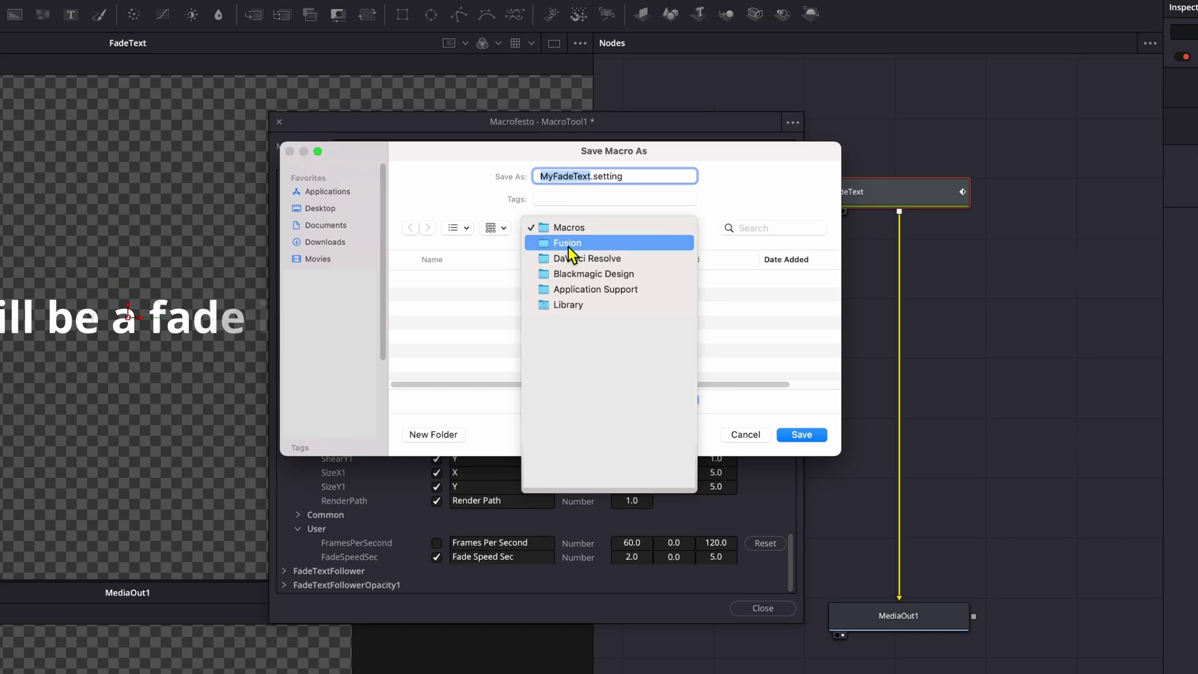
pyautogui.click(600, 244)
pyautogui.scroll(1, 458, 350)
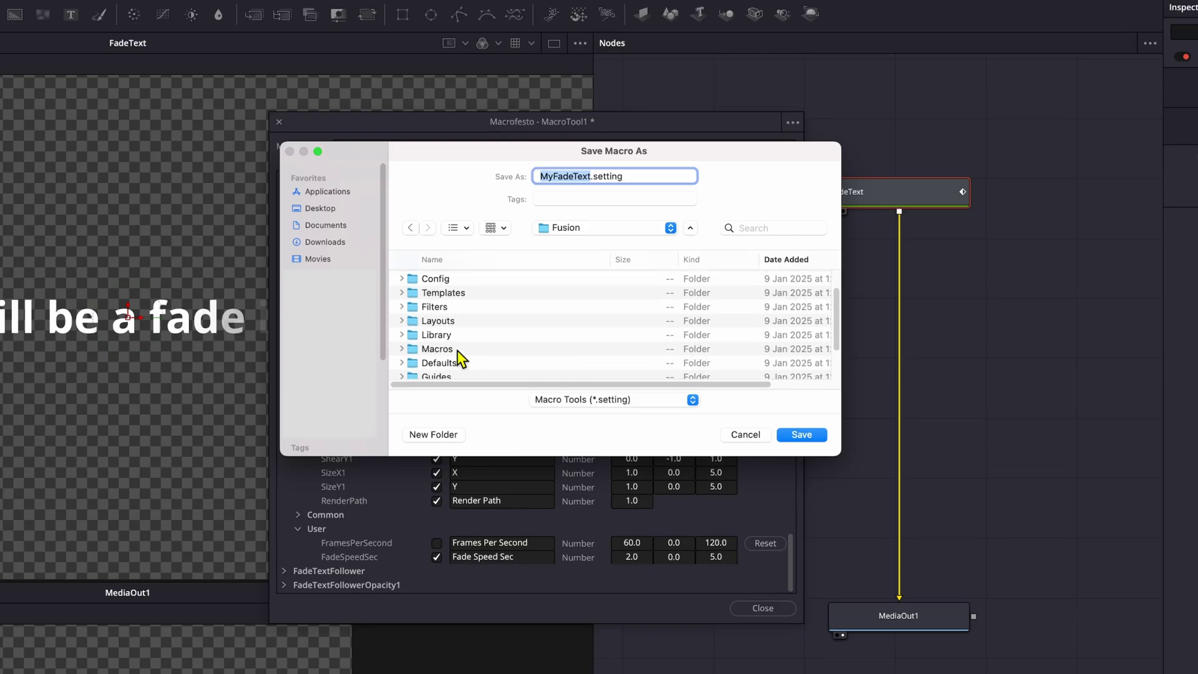
pyautogui.doubleClick(458, 297)
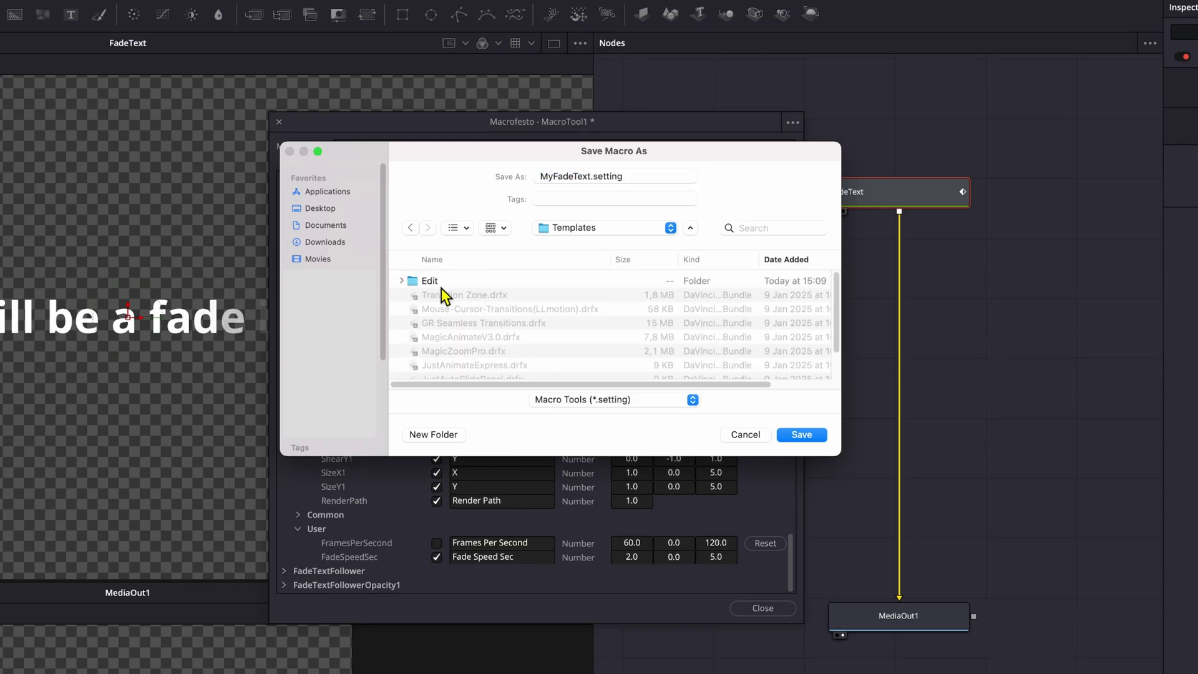
pyautogui.doubleClick(403, 281)
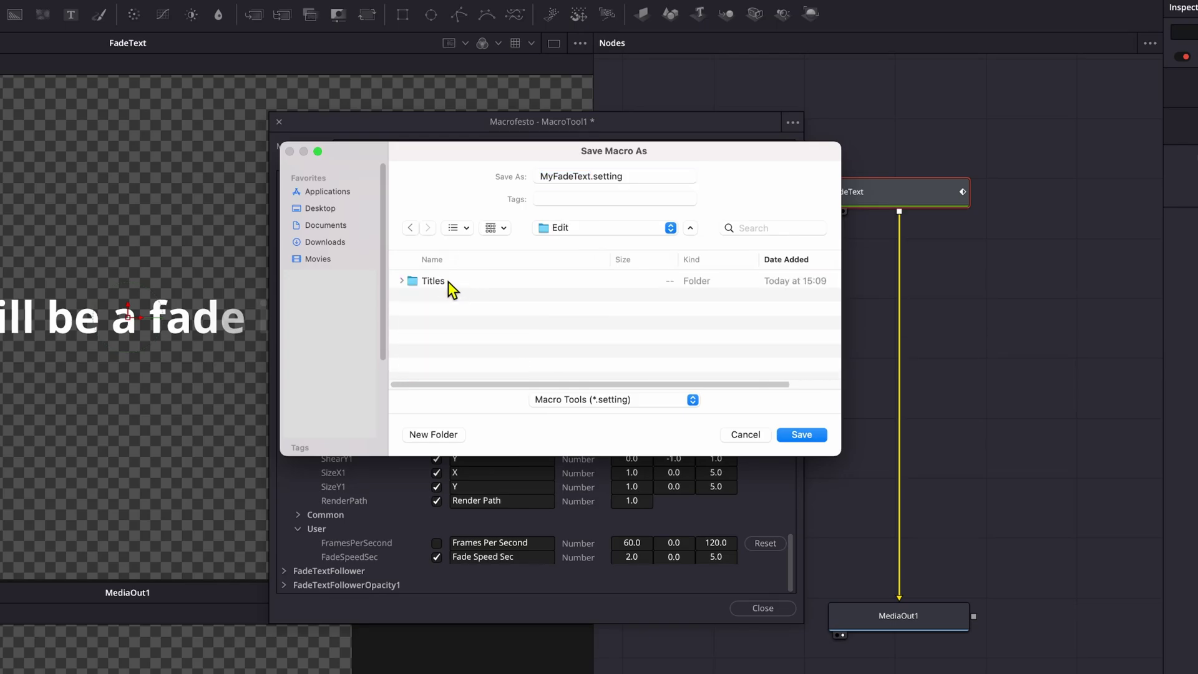
pyautogui.doubleClick(448, 282)
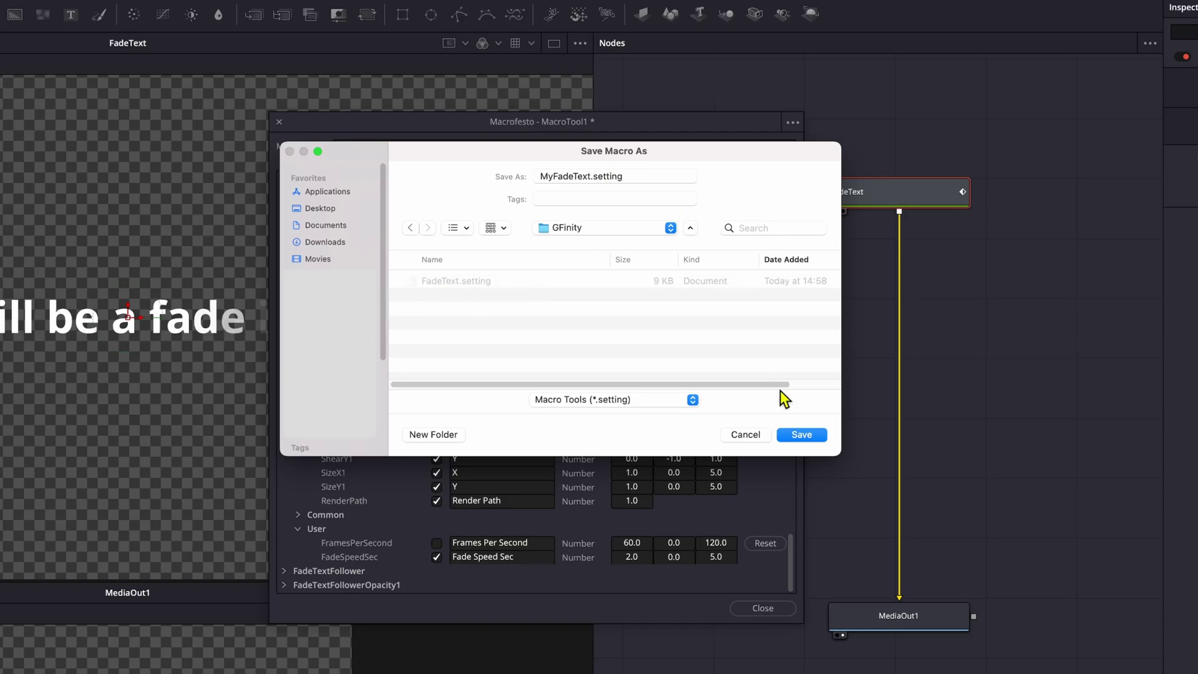
pyautogui.click(801, 435)
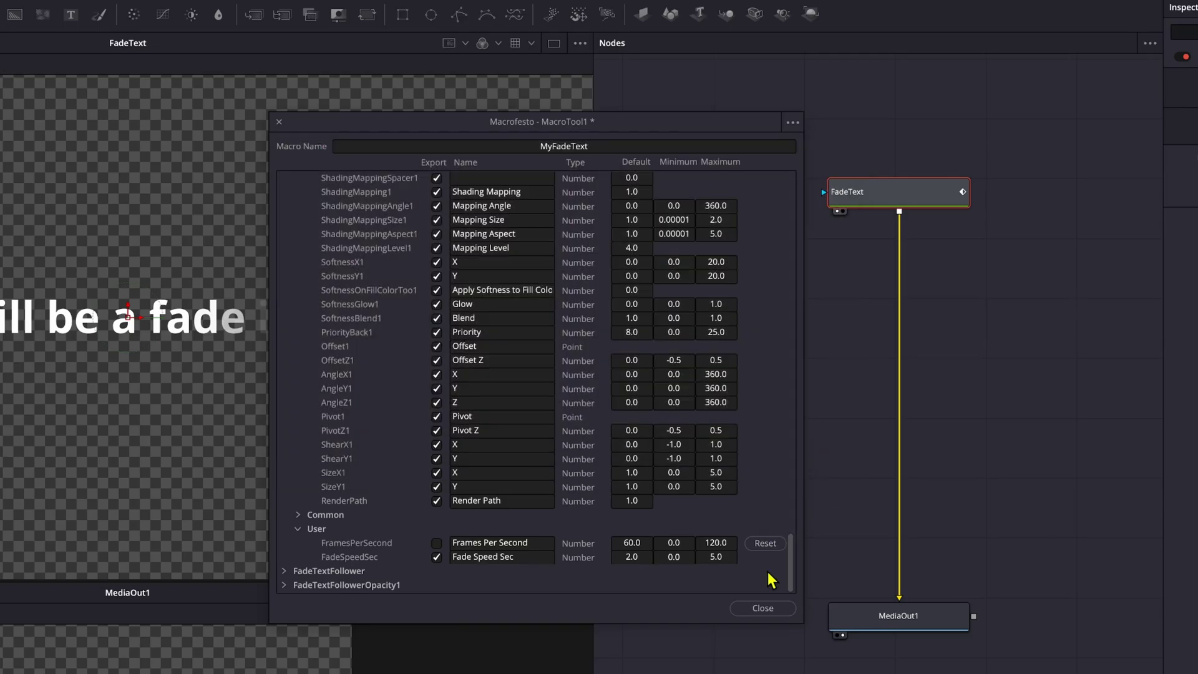
# Step: Close the macro editor and list all GFinity titles on the Edit page, including MyFadeText
pyautogui.click(763, 608)
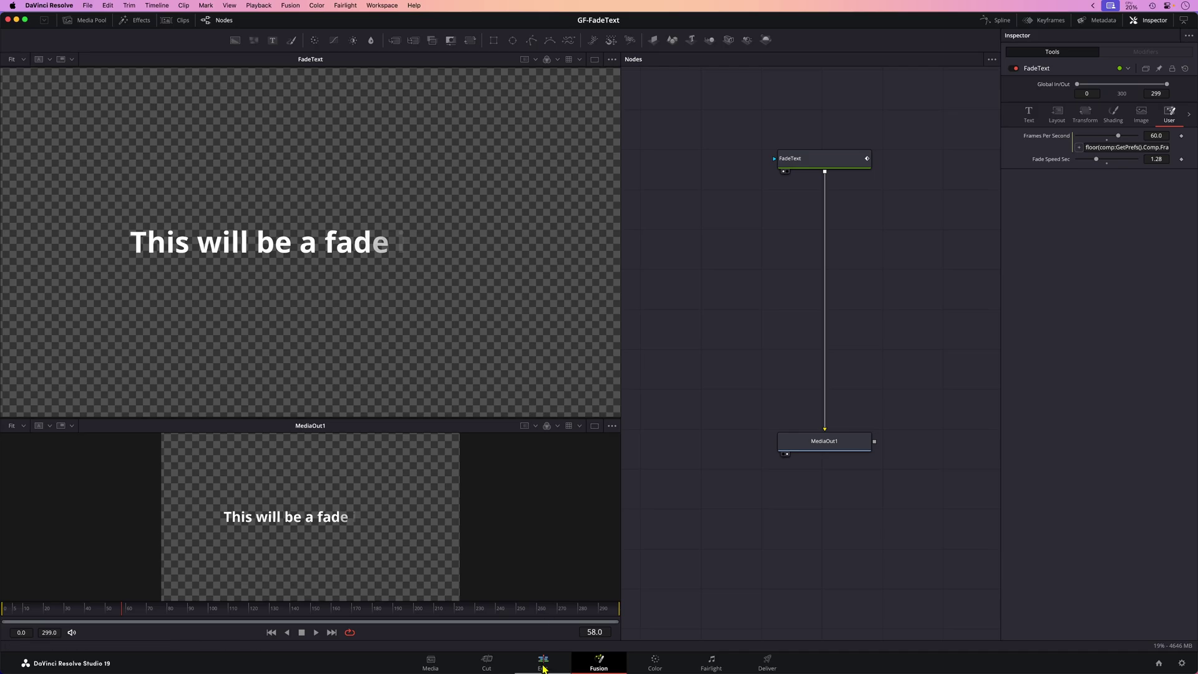
pyautogui.click(542, 667)
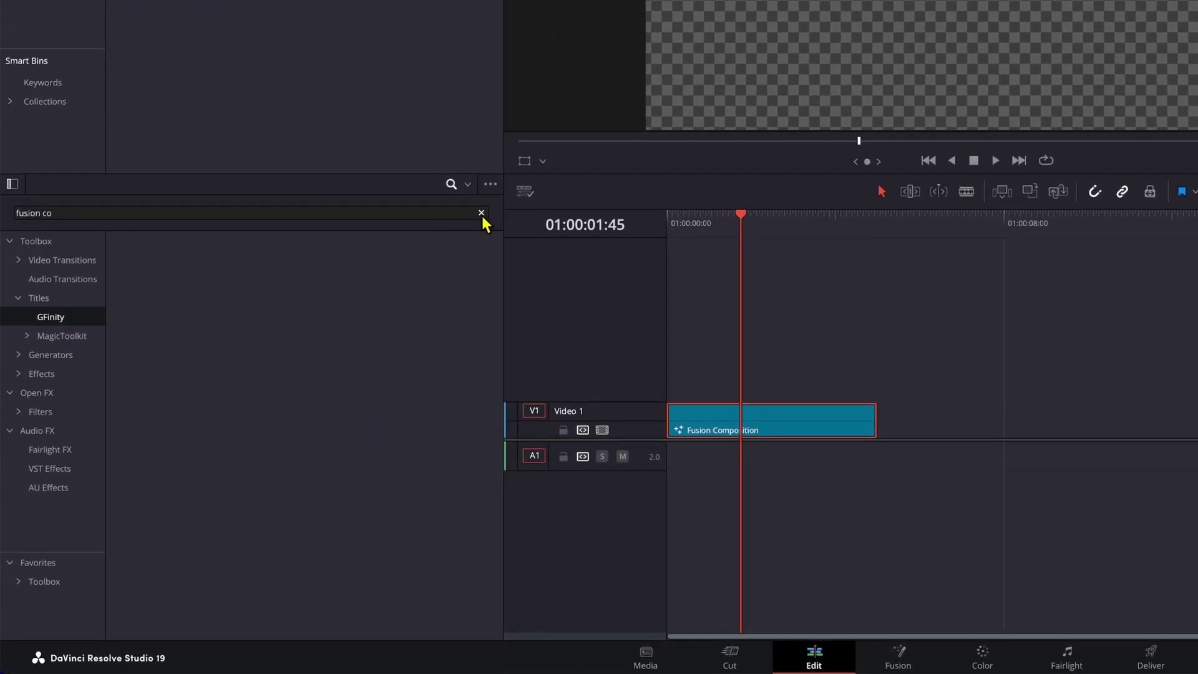
pyautogui.click(482, 215)
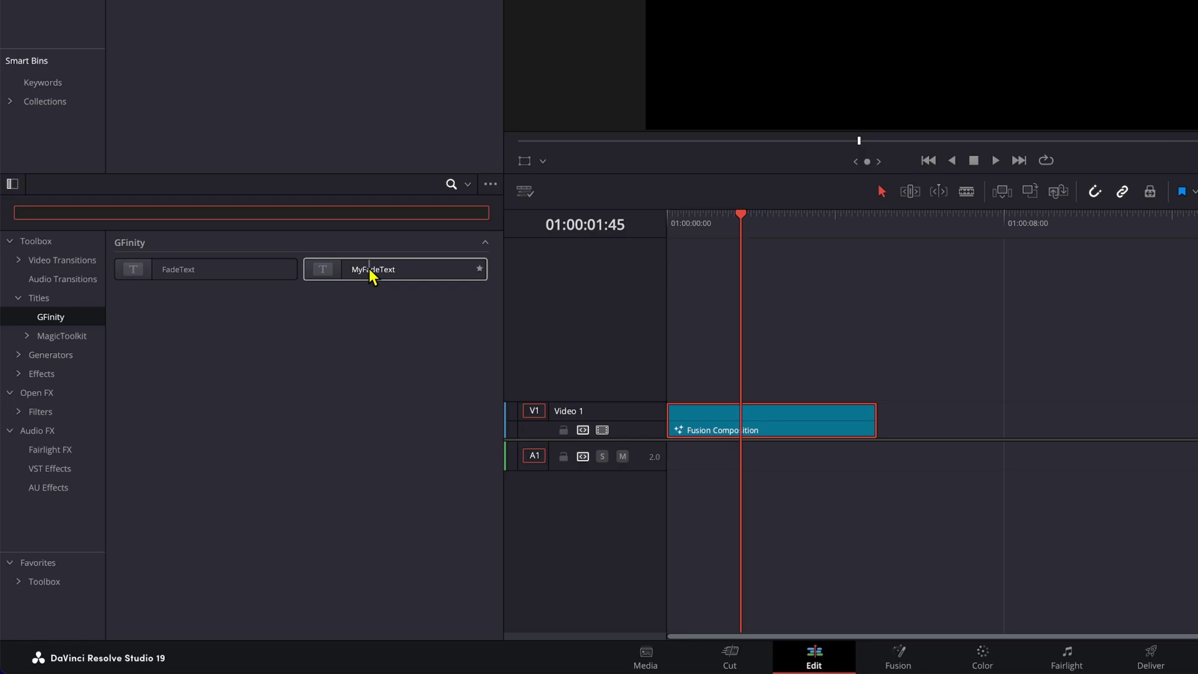
# Step: Add a MyFadeText title to the timeline, set Fade Speed Sec to 3.29 and preview it
pyautogui.moveTo(372, 275); pyautogui.dragTo(960, 430)
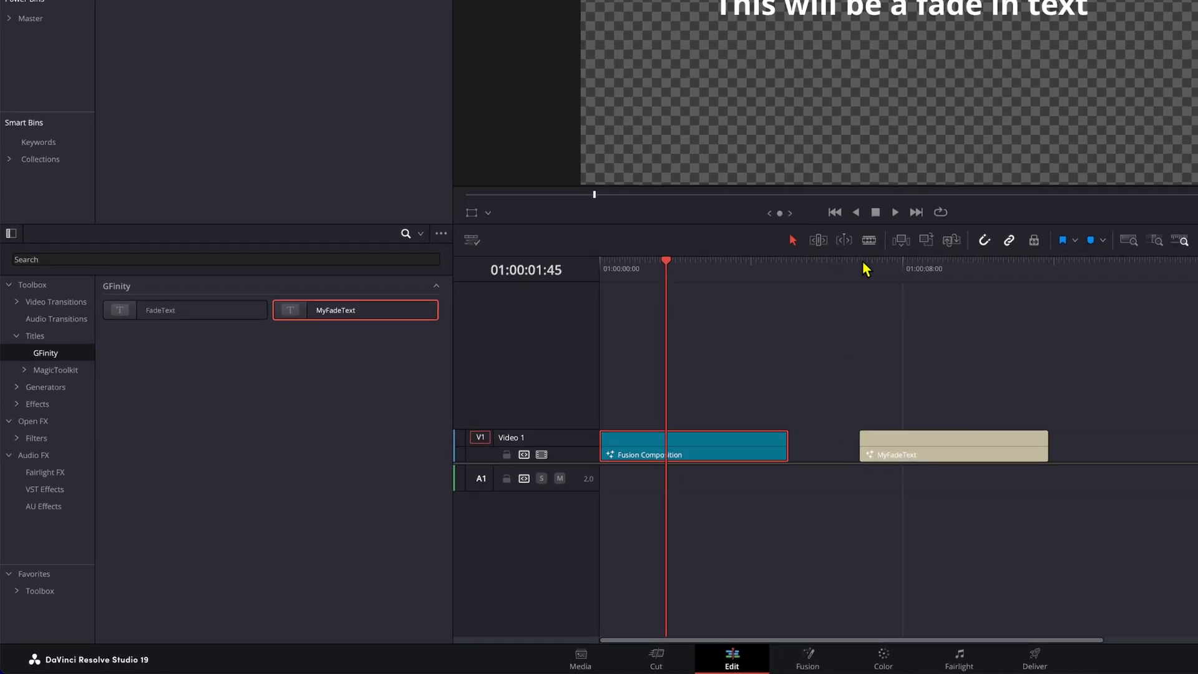
pyautogui.moveTo(915, 264)
pyautogui.mouseDown()
pyautogui.moveTo(876, 265)
pyautogui.moveTo(902, 265)
pyautogui.mouseUp()
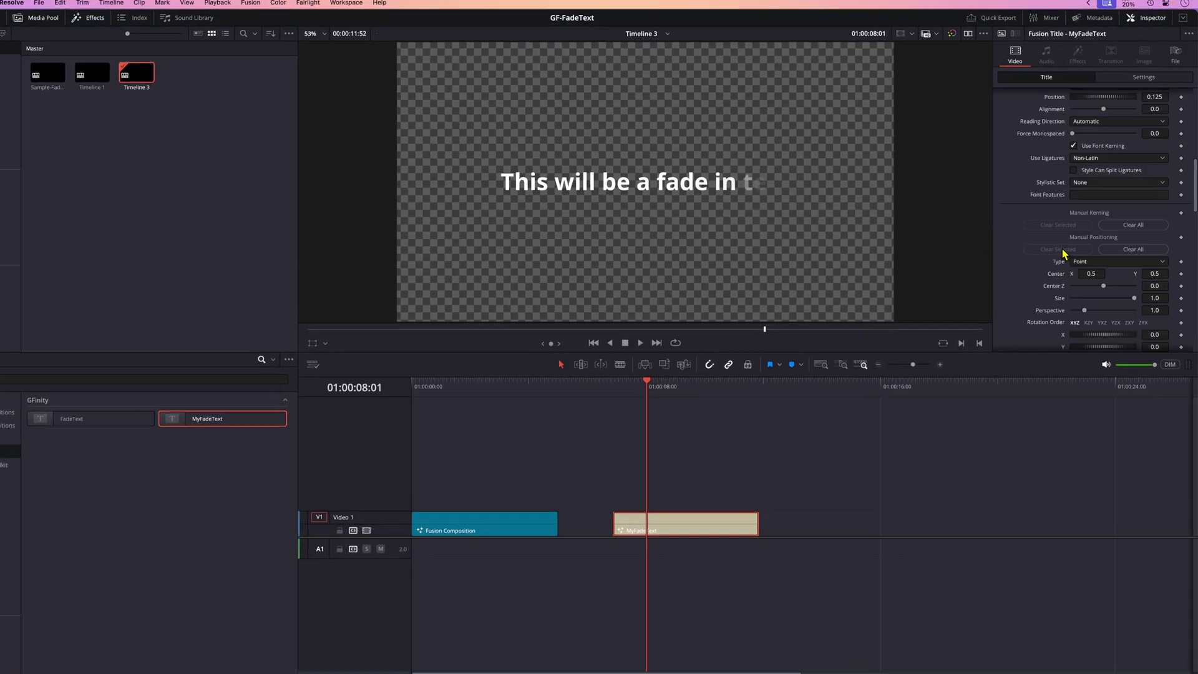
pyautogui.scroll(-10, 1073, 243)
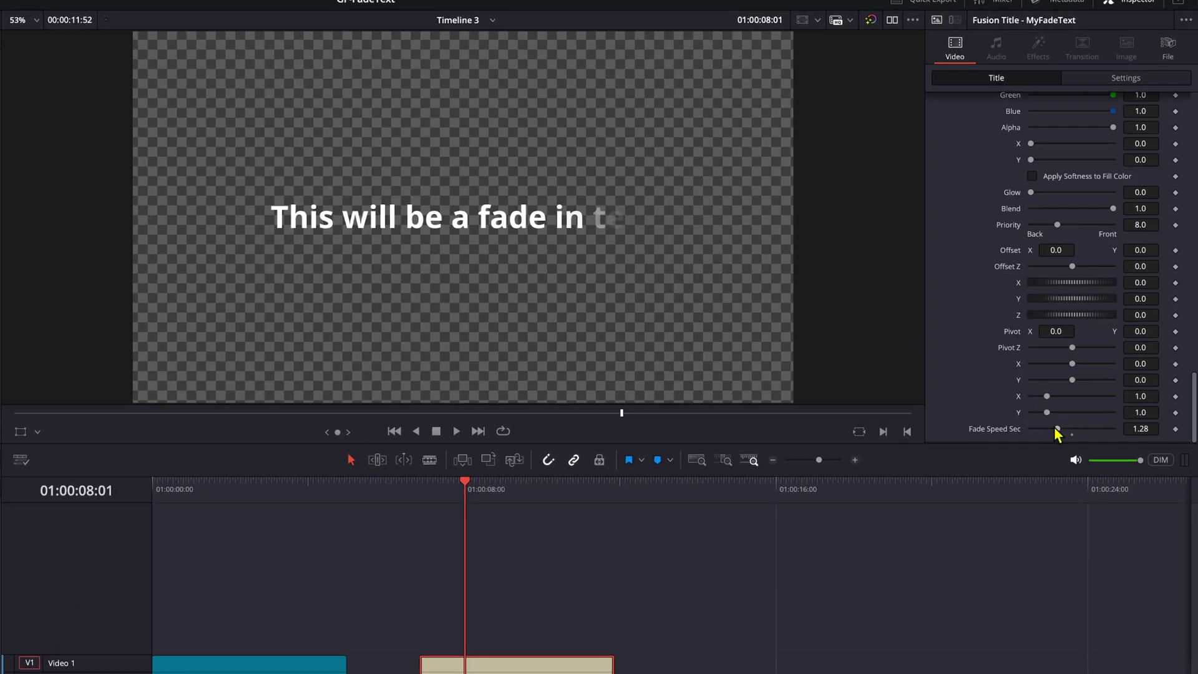
pyautogui.moveTo(1057, 433); pyautogui.dragTo(1089, 431)
pyautogui.moveTo(422, 485); pyautogui.dragTo(557, 524)
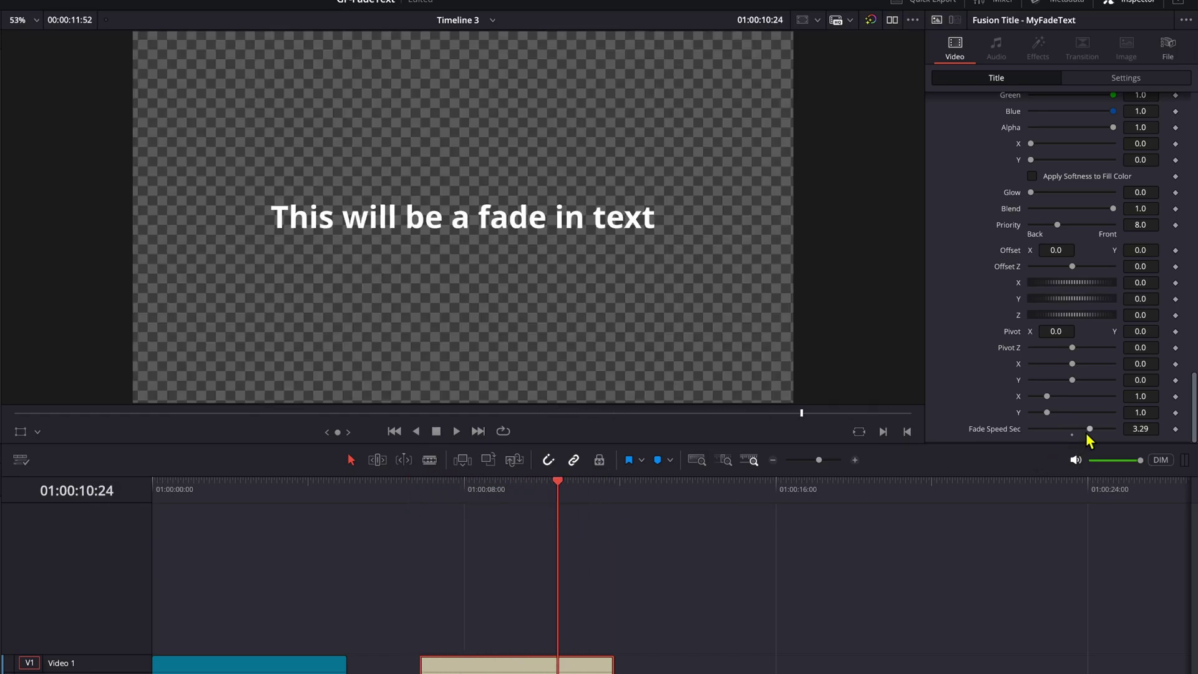
# Step: Raise Fade Speed Sec to 5.0, re-preview, then check the short clip's fade at 01:00:11:04
pyautogui.moveTo(1089, 432); pyautogui.dragTo(1134, 436)
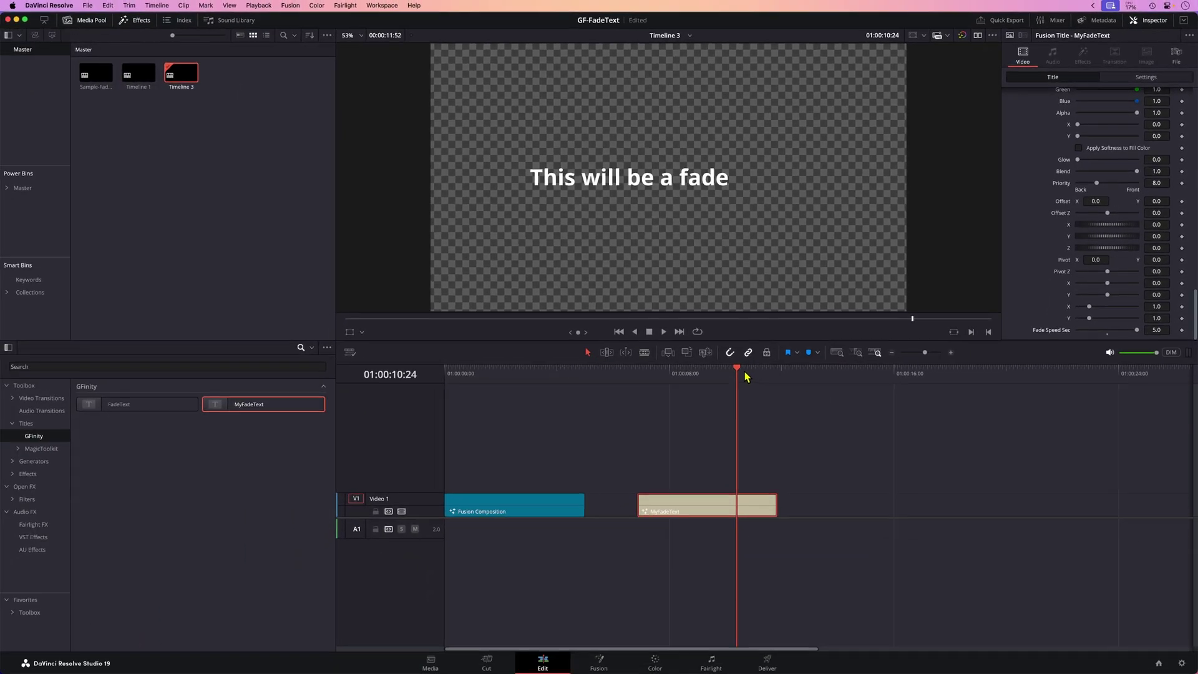
pyautogui.moveTo(563, 489); pyautogui.dragTo(569, 489)
pyautogui.moveTo(745, 372); pyautogui.dragTo(779, 372)
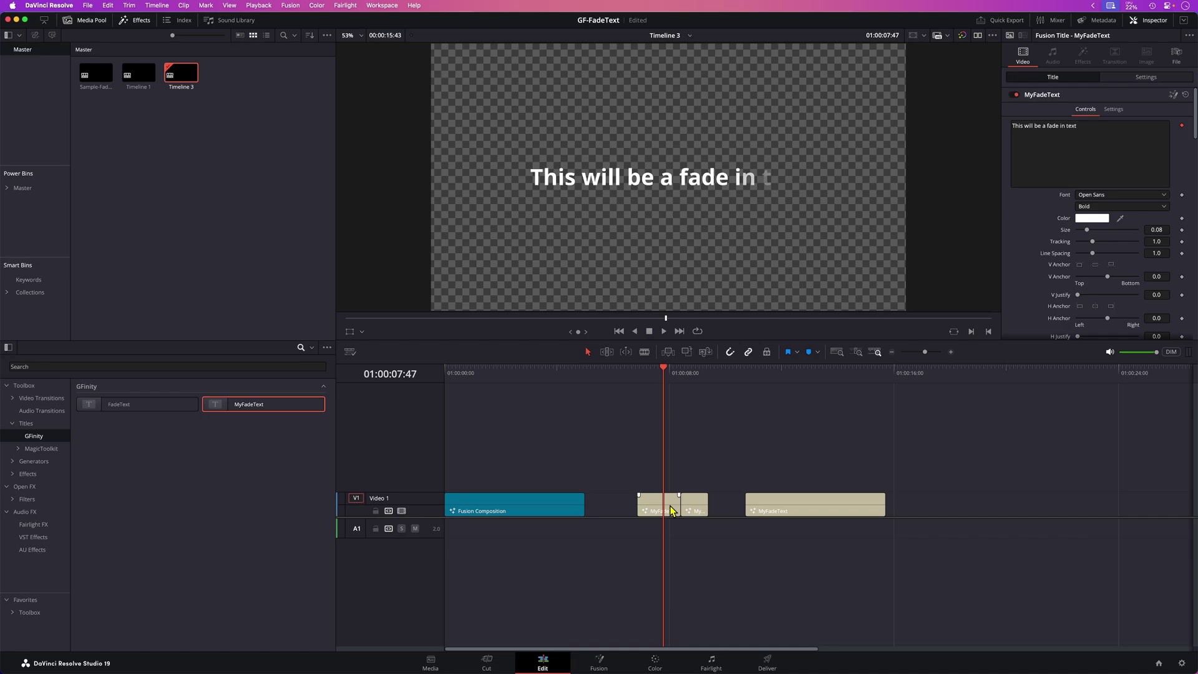
pyautogui.click(668, 504)
pyautogui.scroll(-15, 1101, 138)
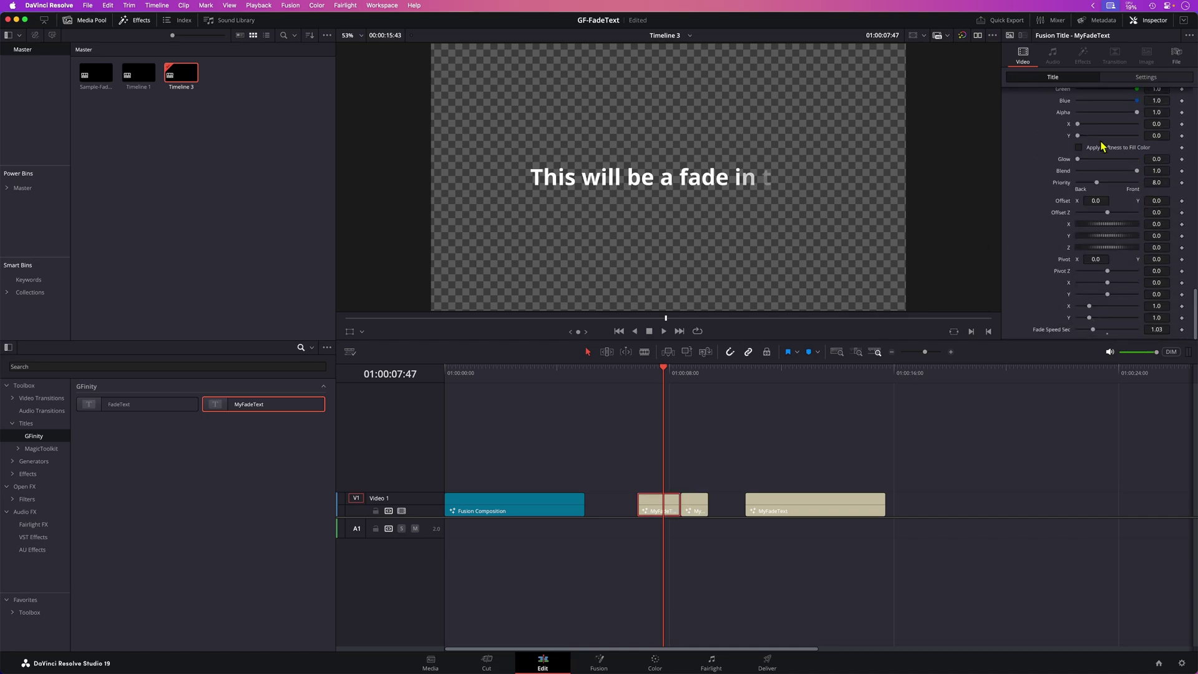
pyautogui.scroll(15, 1101, 147)
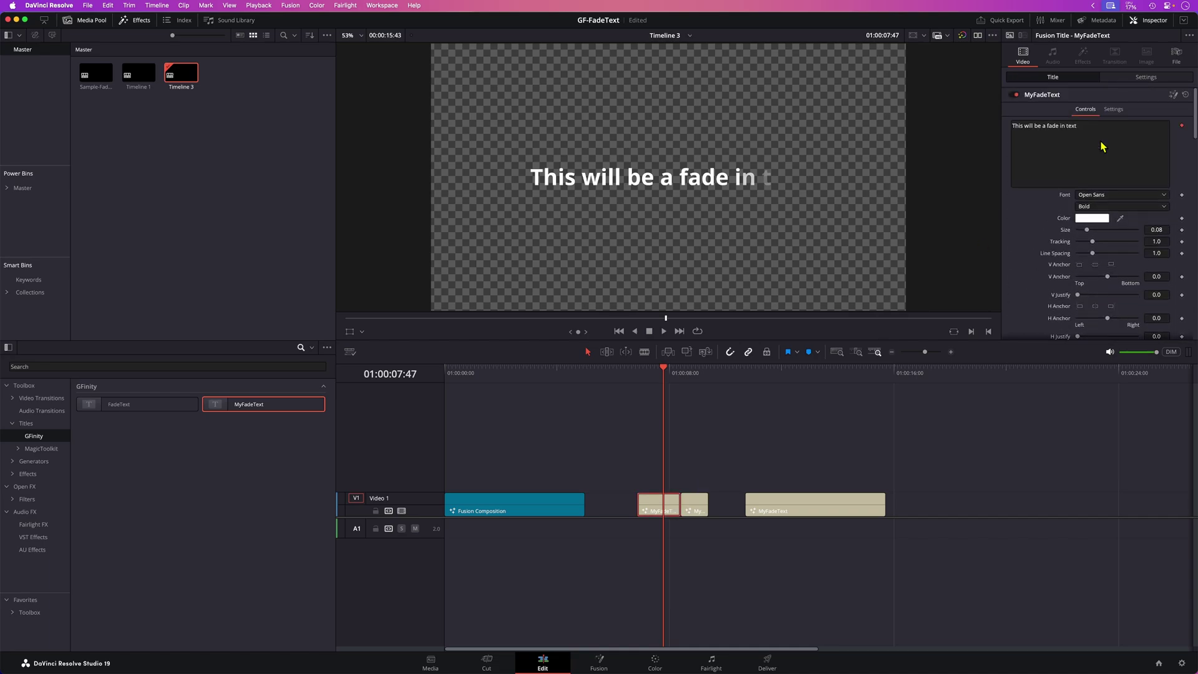
pyautogui.click(756, 369)
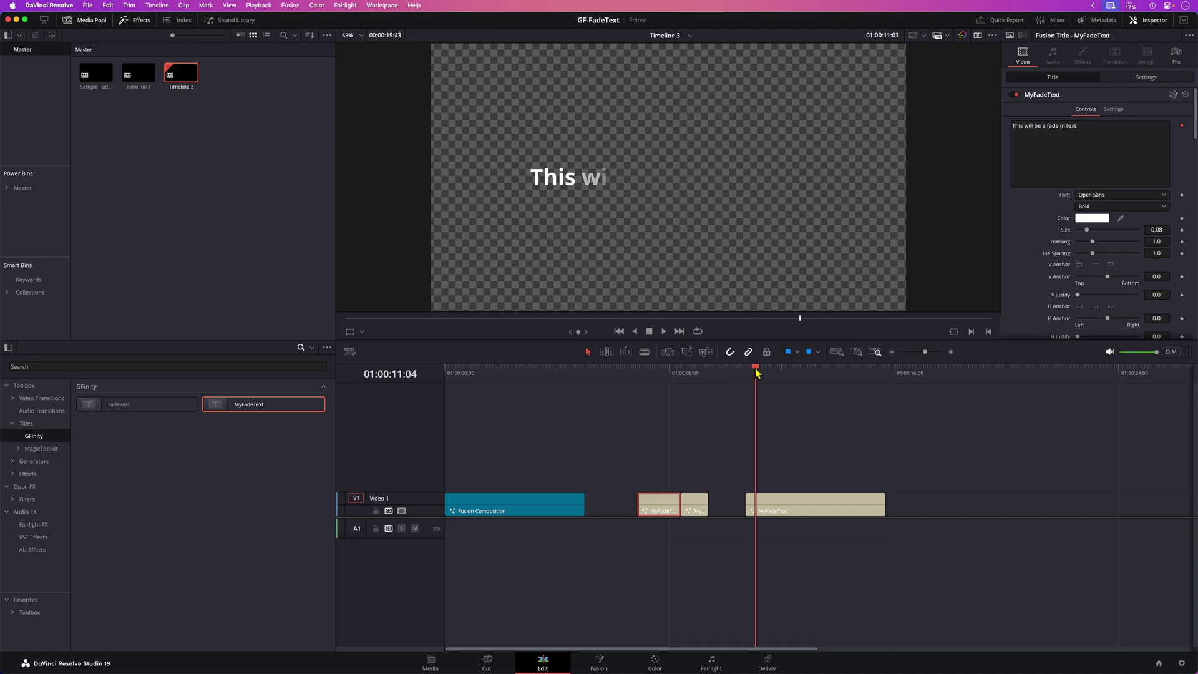
# Step: Open MyFadeText.setting in CotEditor and jump through its Page entries from the top
pyautogui.click(792, 505)
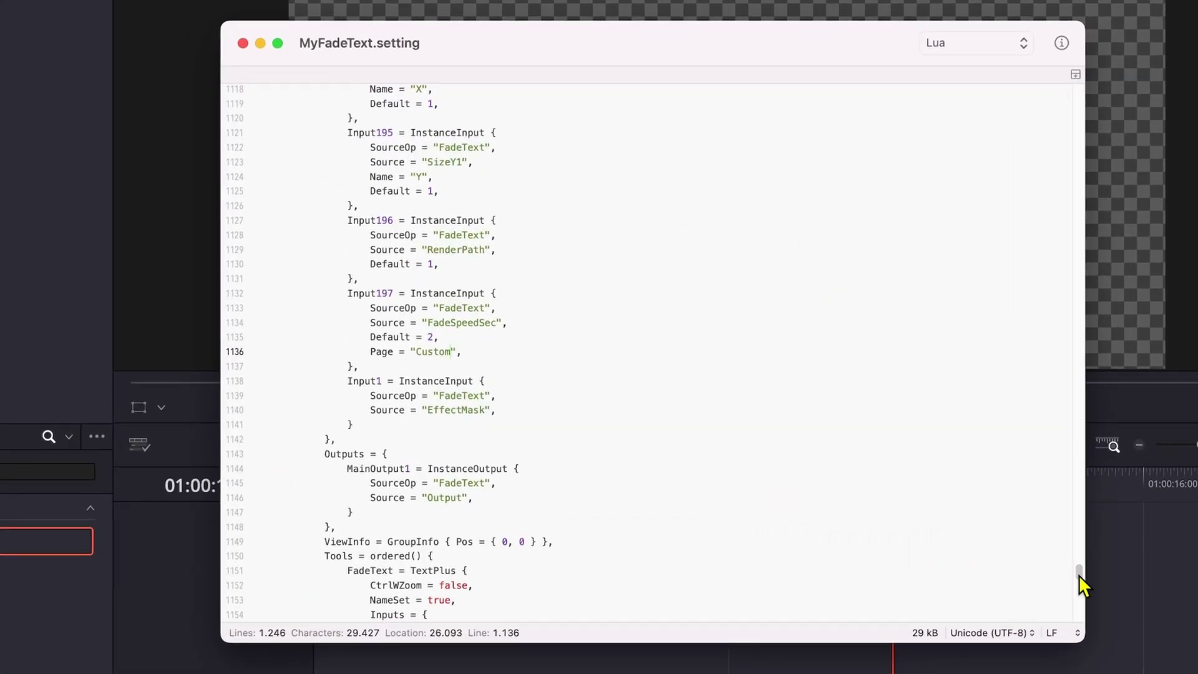
pyautogui.moveTo(881, 440); pyautogui.dragTo(872, 309)
pyautogui.moveTo(1068, 364); pyautogui.dragTo(1048, 100)
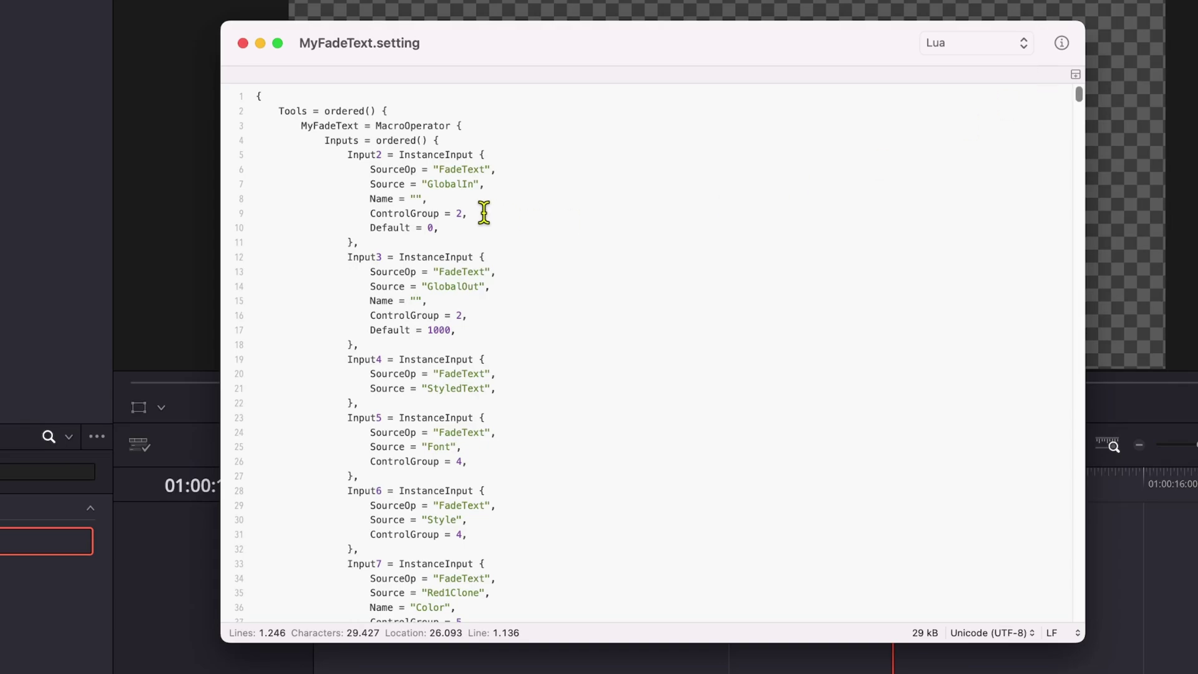
pyautogui.click(535, 182)
pyautogui.press('super+g')
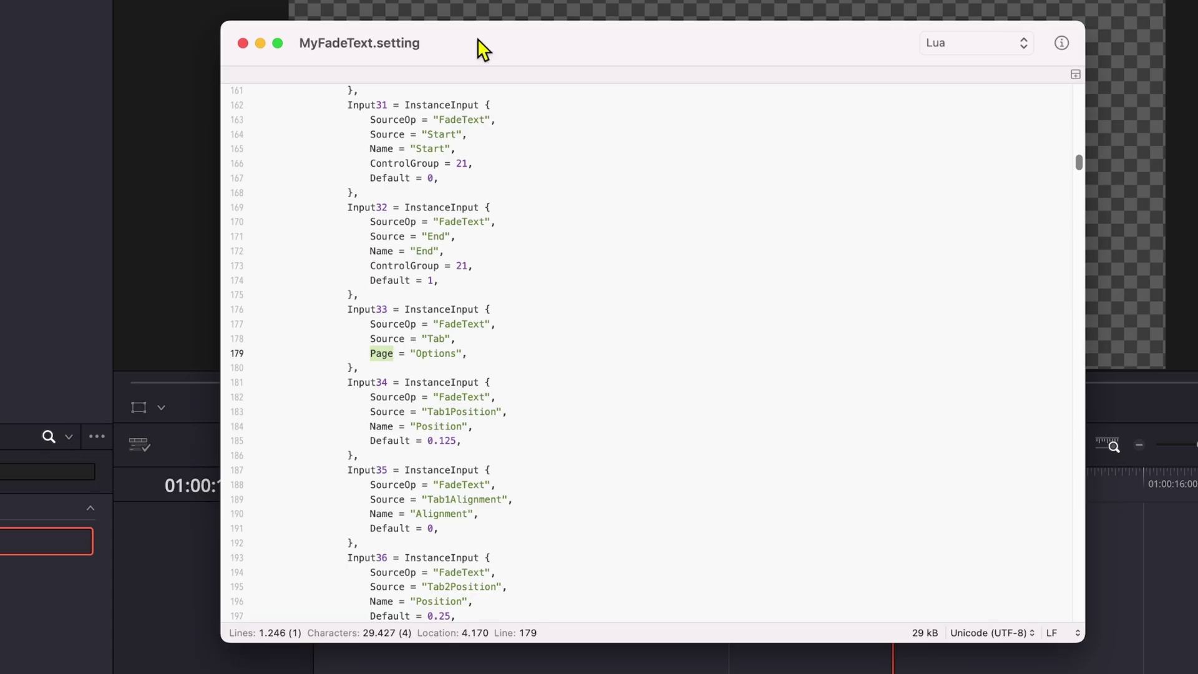
pyautogui.press('super+g')
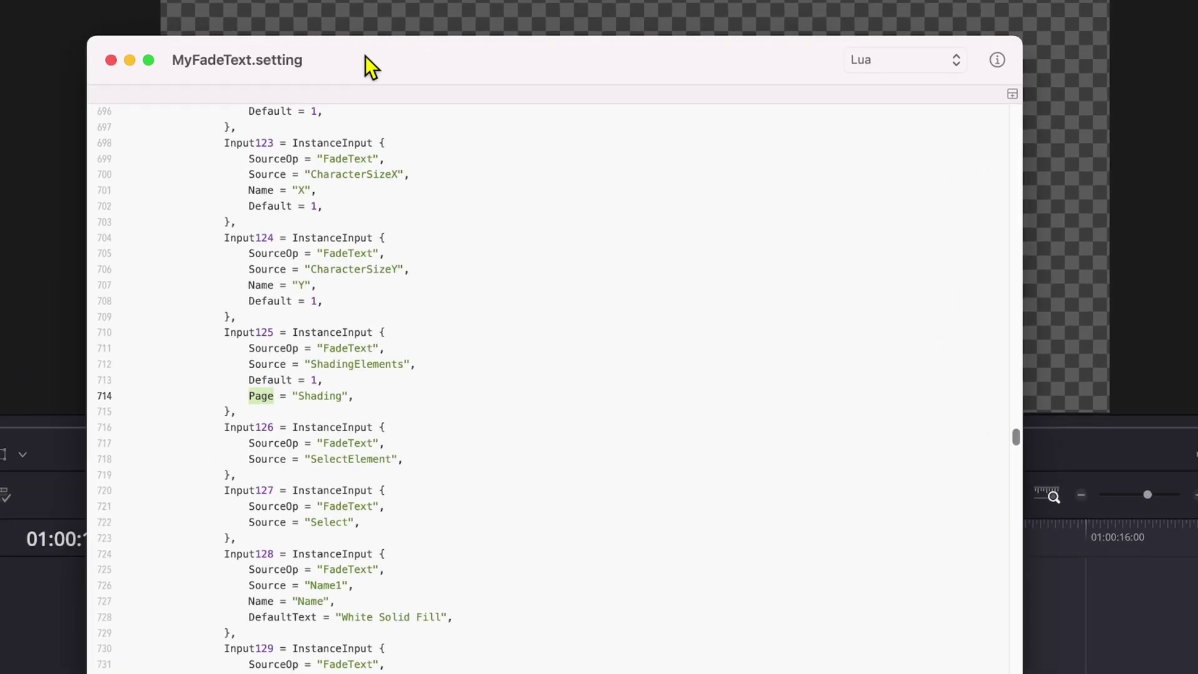